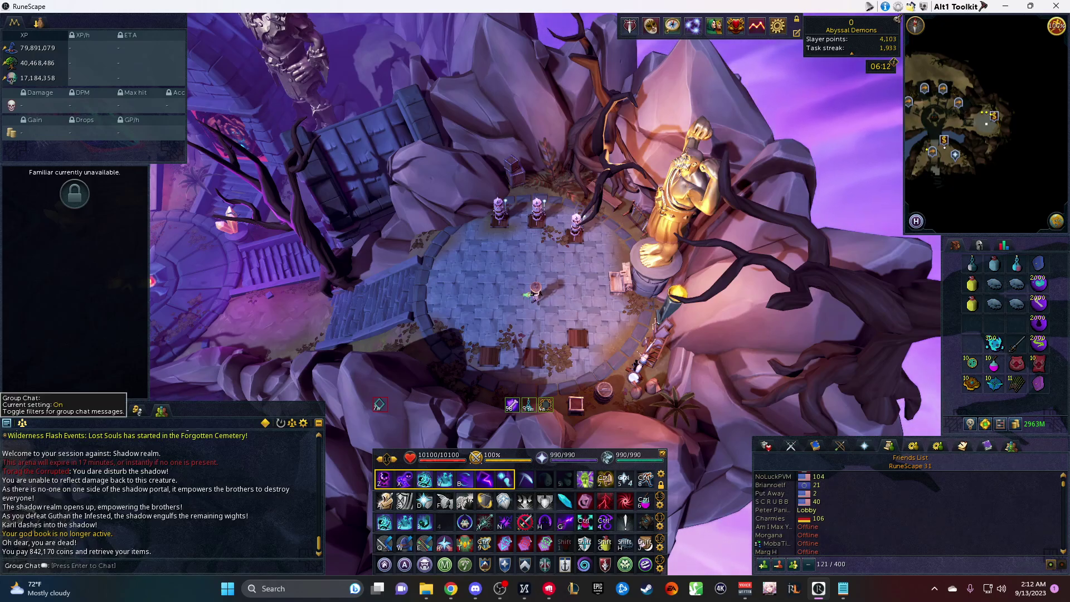
Switch to Chrome, view the Alt1 Toolkit page on RuneApps.org from the Google results, and close it.
{"action": "mouse_move", "coordinate": [451, 588]}
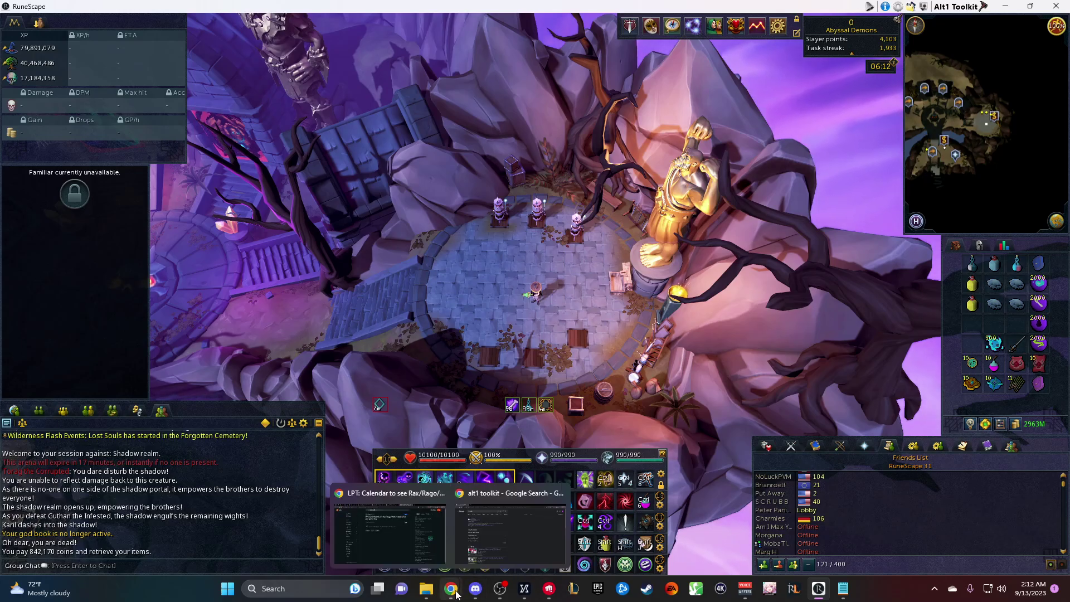
{"action": "left_click", "coordinate": [486, 552]}
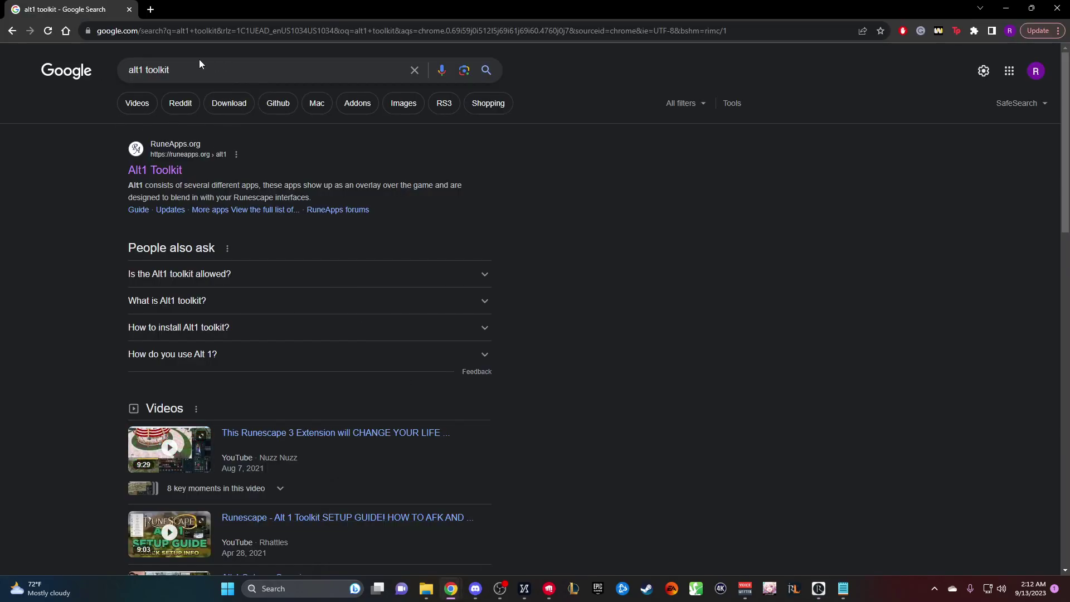
{"action": "left_click", "coordinate": [173, 170]}
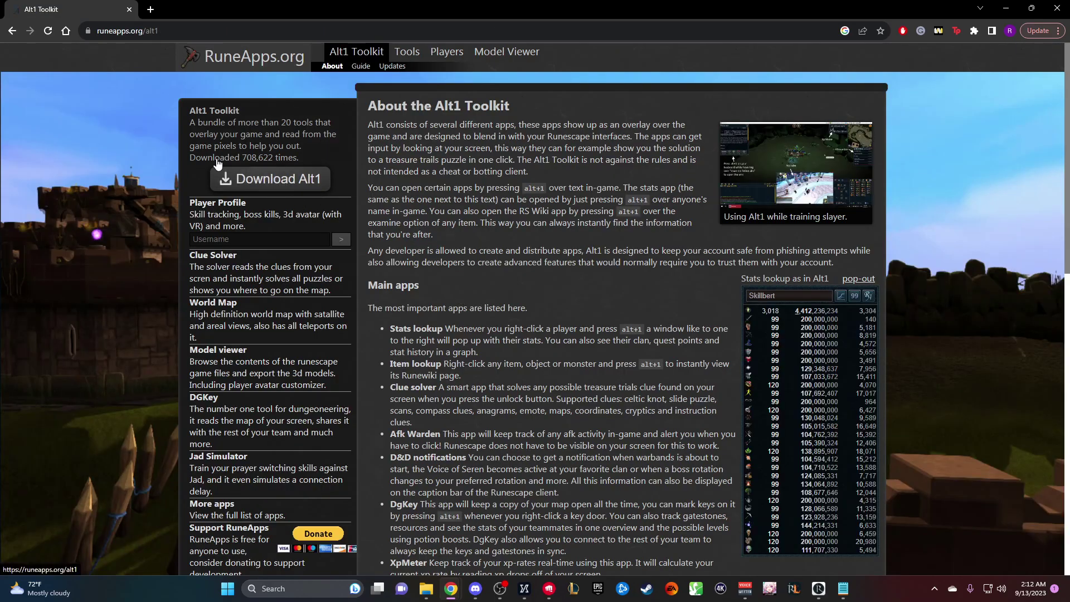
{"action": "left_click", "coordinate": [130, 10]}
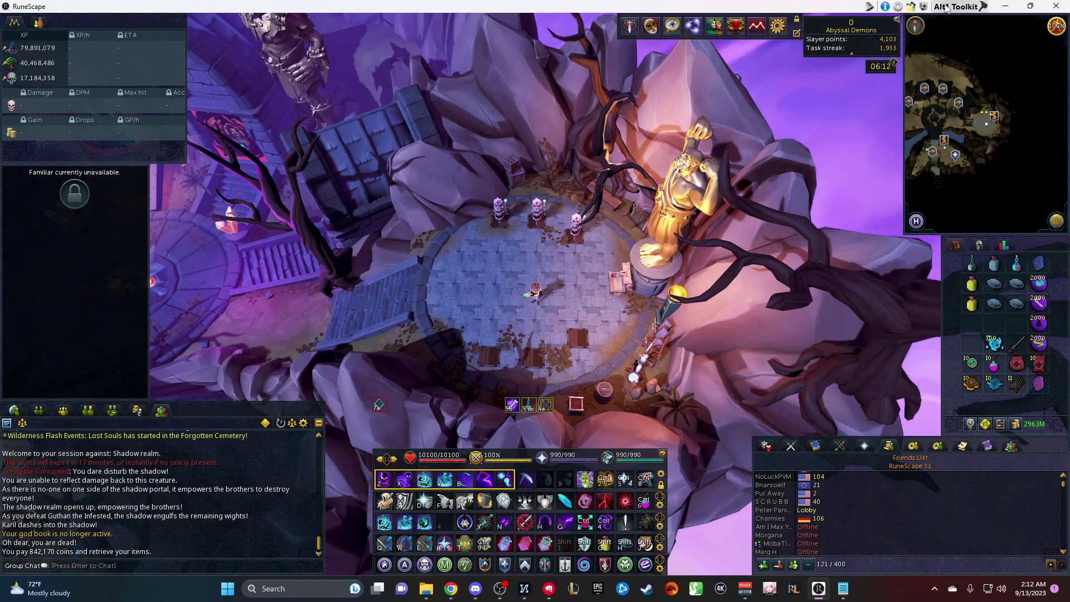
Examine the list of installed apps in the Alt1 settings, from Utility down to SusAlert.
{"action": "left_click", "coordinate": [898, 6]}
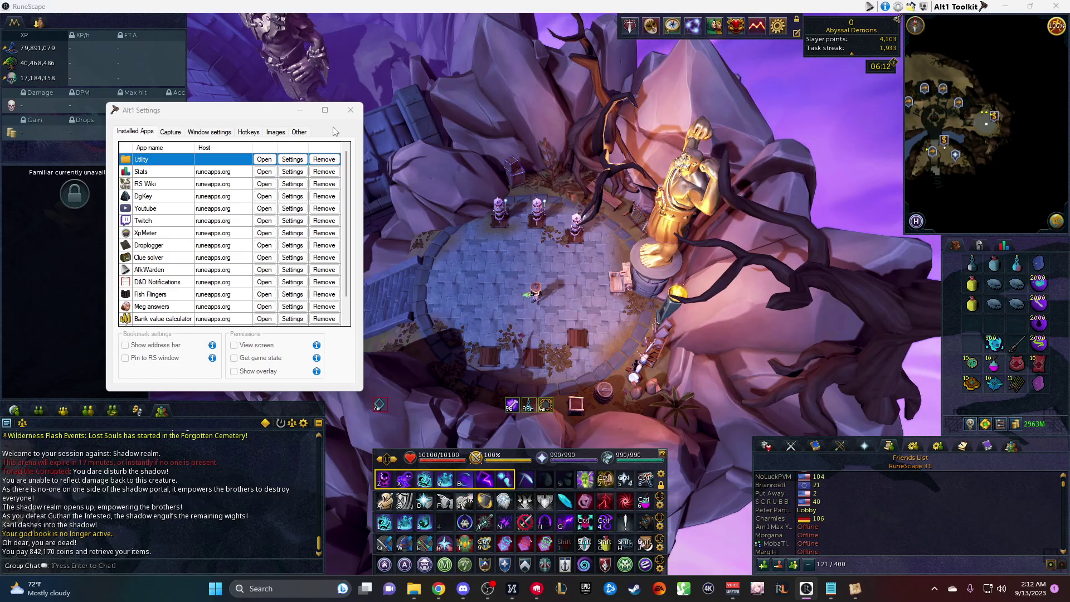
{"action": "scroll", "coordinate": [160, 207], "scroll_direction": "down", "scroll_amount": 1}
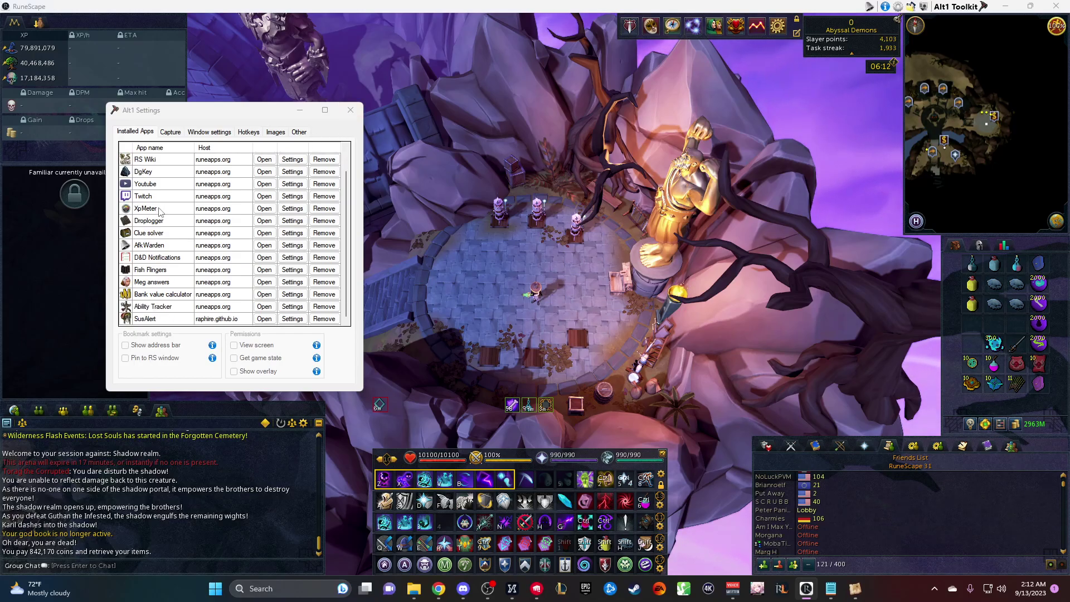
{"action": "scroll", "coordinate": [160, 211], "scroll_direction": "up", "scroll_amount": 1}
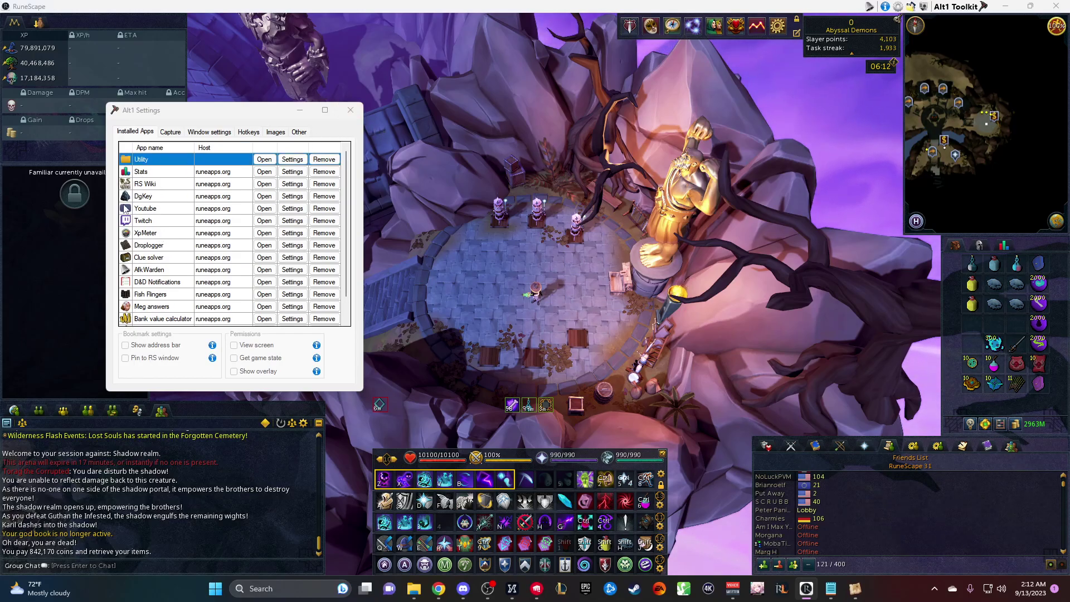
{"action": "left_click", "coordinate": [351, 110]}
{"action": "left_click", "coordinate": [898, 6]}
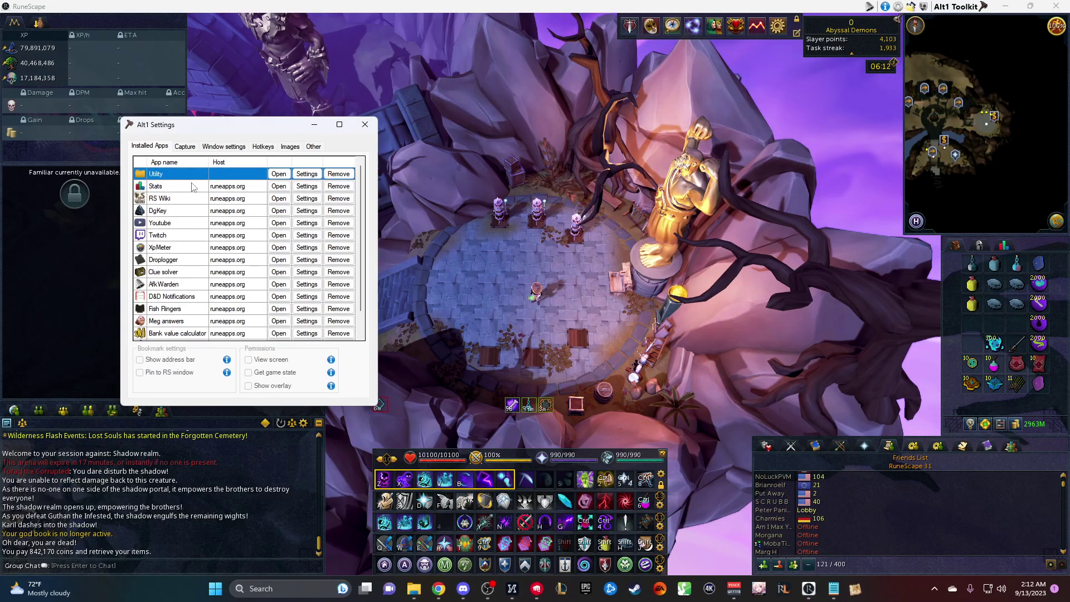
{"action": "scroll", "coordinate": [187, 198], "scroll_direction": "down", "scroll_amount": 1}
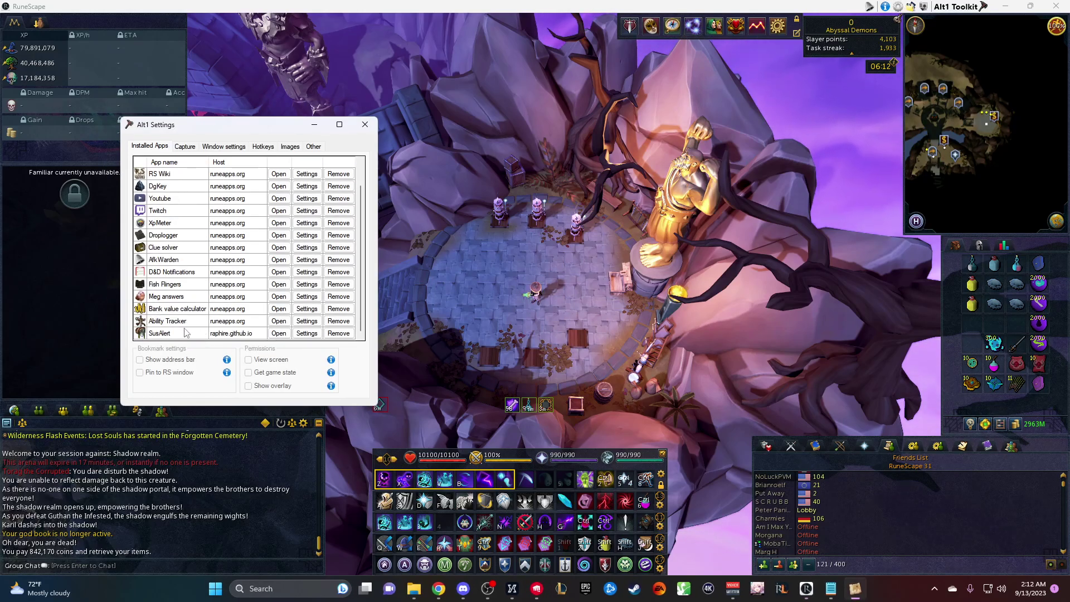
{"action": "scroll", "coordinate": [184, 312], "scroll_direction": "up", "scroll_amount": 1}
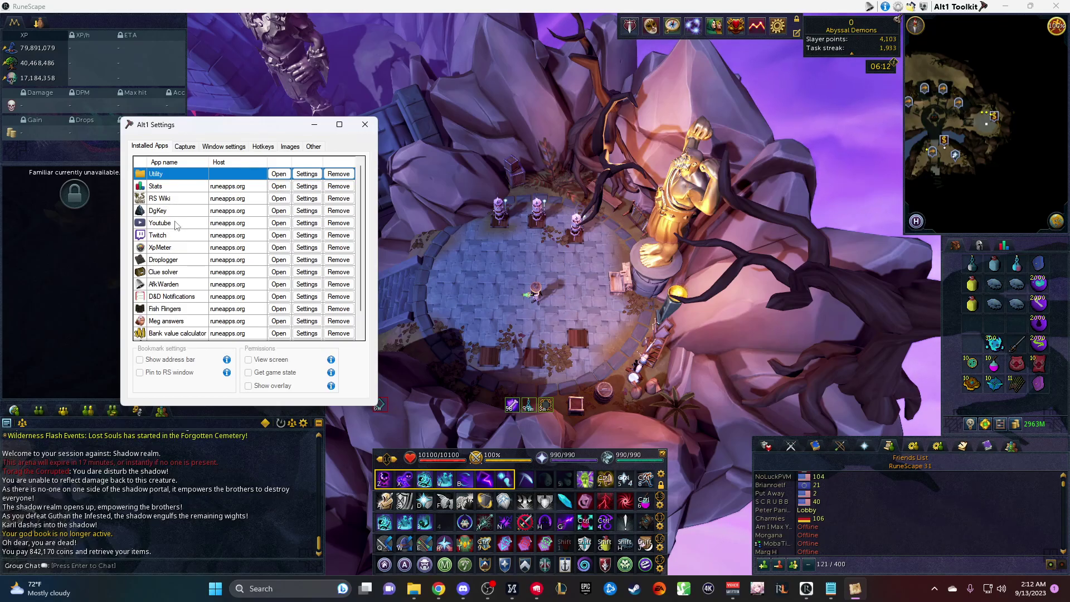
{"action": "scroll", "coordinate": [192, 217], "scroll_direction": "down", "scroll_amount": 1}
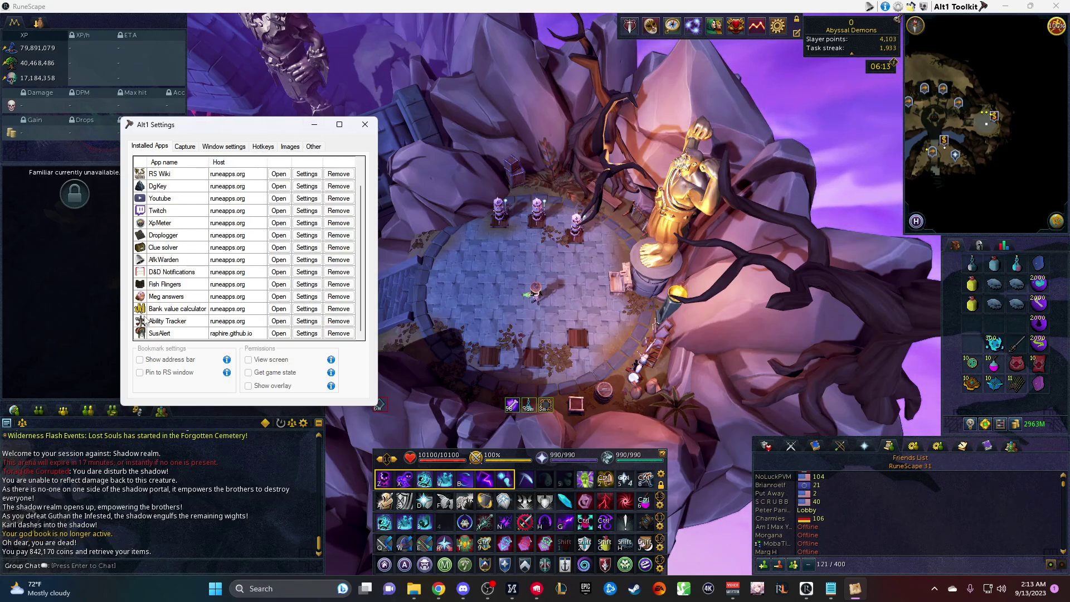
{"action": "scroll", "coordinate": [162, 312], "scroll_direction": "up", "scroll_amount": 1}
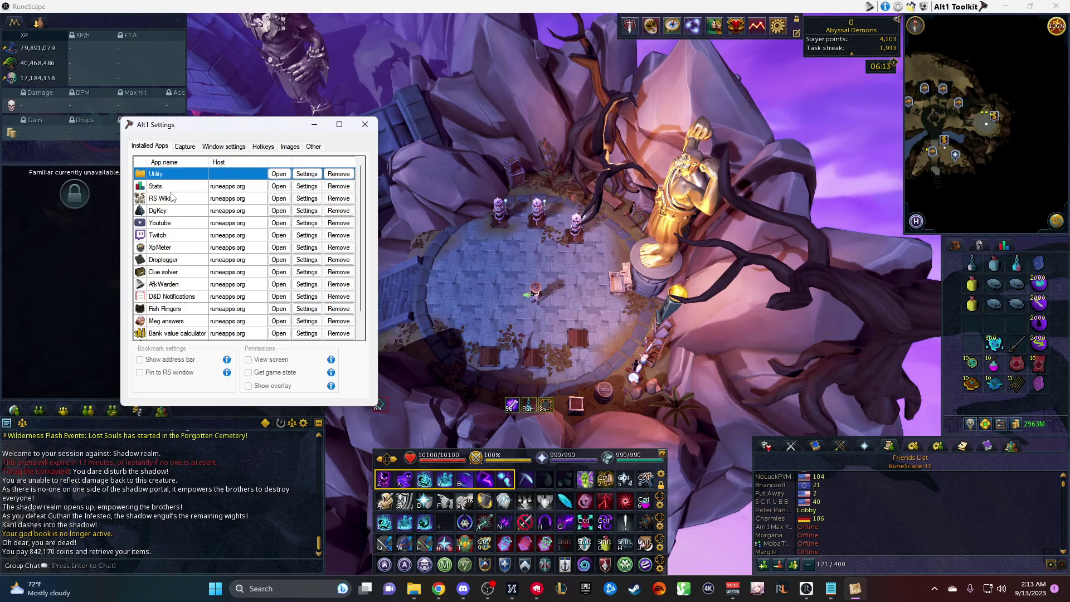
{"action": "scroll", "coordinate": [178, 212], "scroll_direction": "down", "scroll_amount": 1}
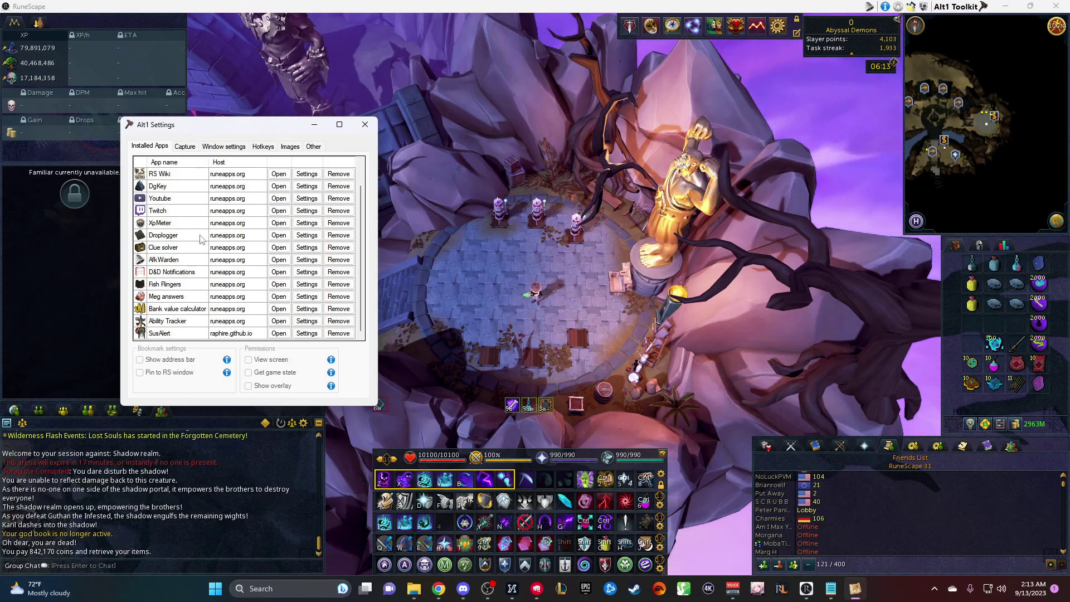
Look through the XpMeter, Droplogger, Clue solver and AfkWarden entries in the installed apps list, and close the Alt1 settings.
{"action": "left_click", "coordinate": [183, 224]}
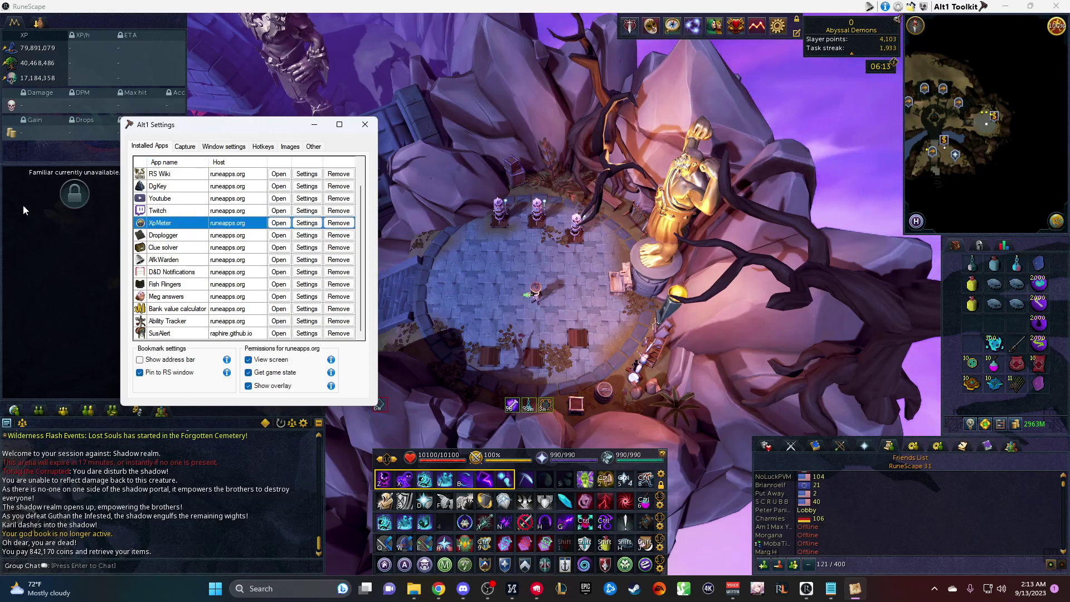
{"action": "left_click", "coordinate": [165, 237]}
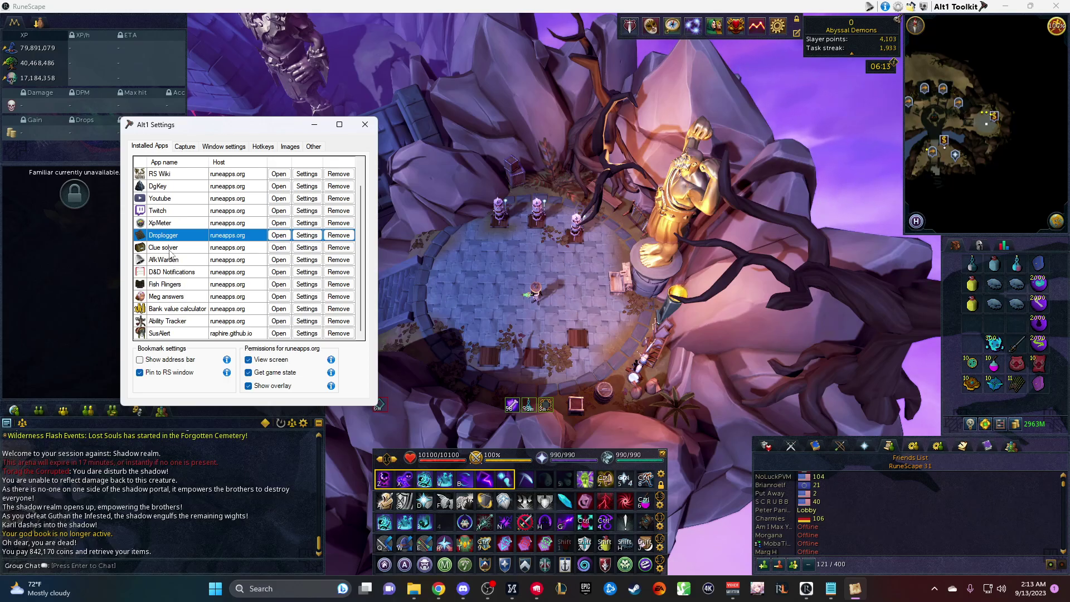
{"action": "left_click", "coordinate": [170, 250]}
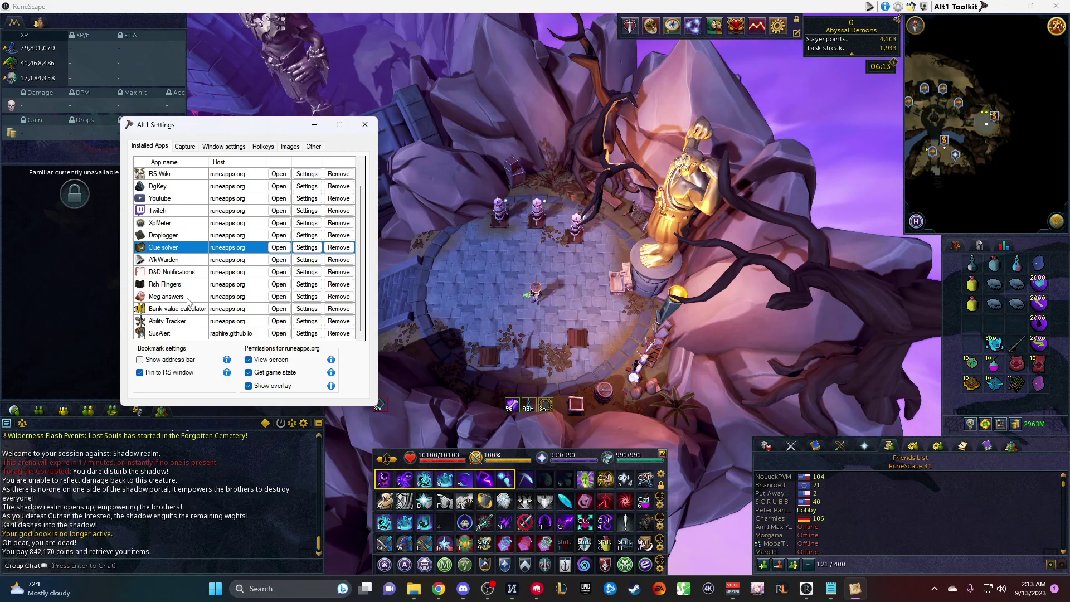
{"action": "left_click", "coordinate": [178, 261]}
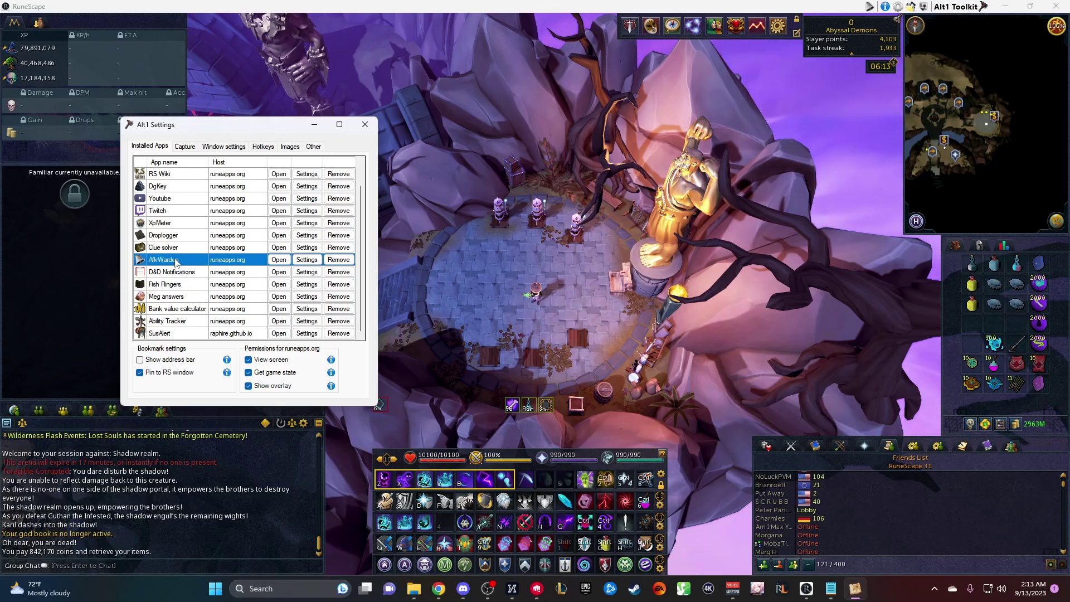
{"action": "left_click", "coordinate": [365, 124]}
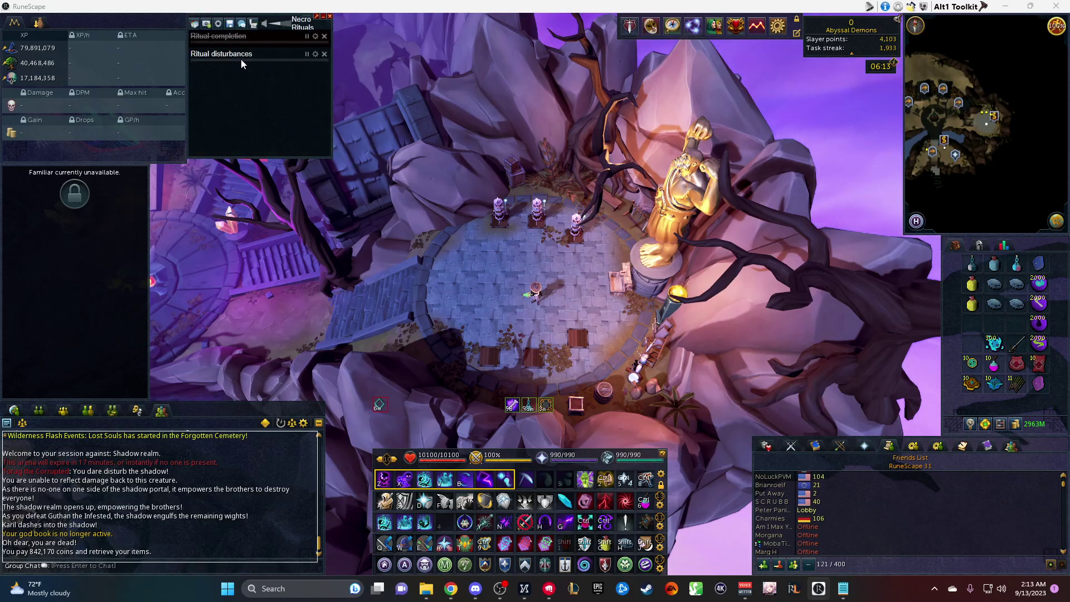
Load the stored Archaeology preset in AfkWarden and replace it with the AFK Combat preset.
{"action": "left_click", "coordinate": [230, 26]}
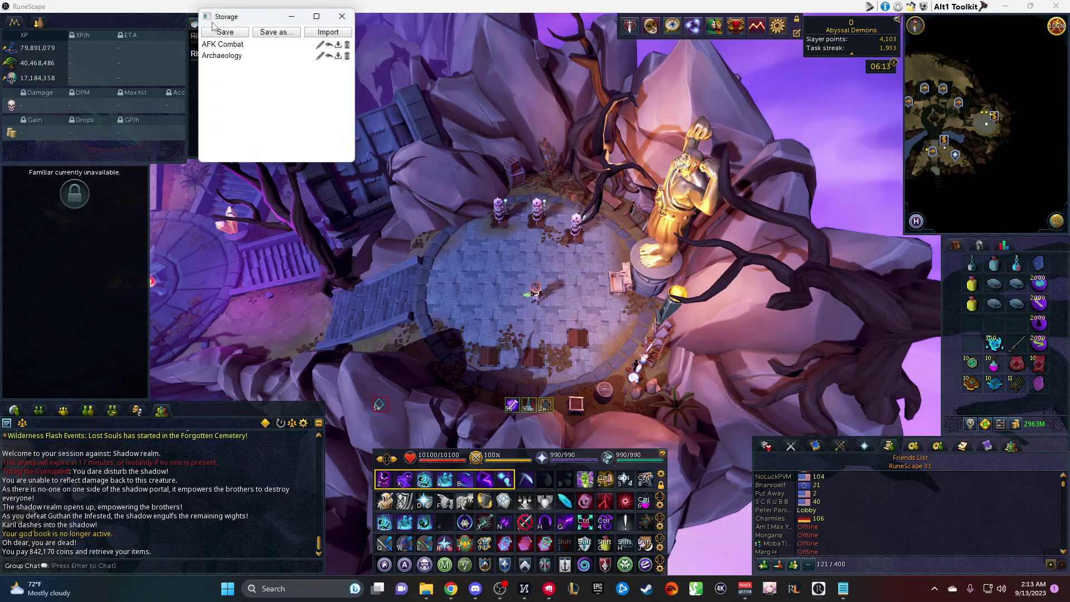
{"action": "left_click", "coordinate": [329, 56]}
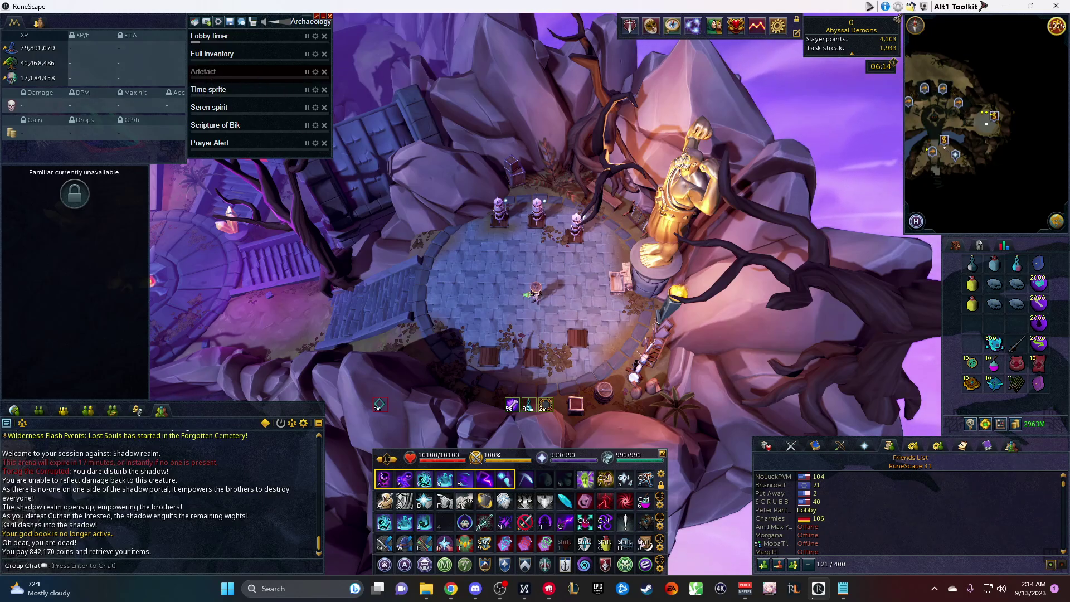
{"action": "left_click", "coordinate": [229, 22]}
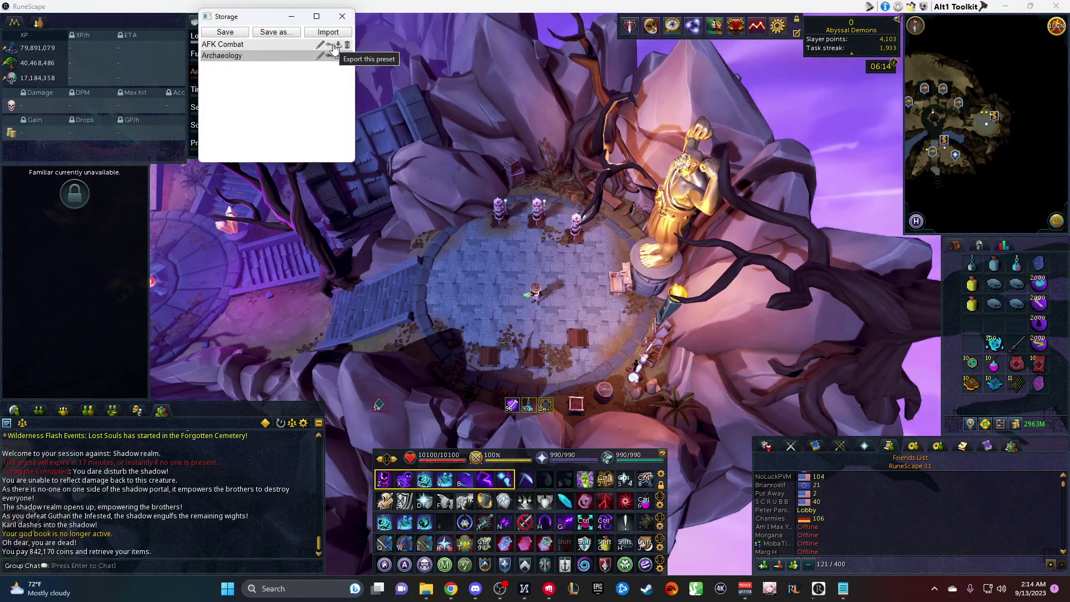
{"action": "left_click", "coordinate": [331, 46]}
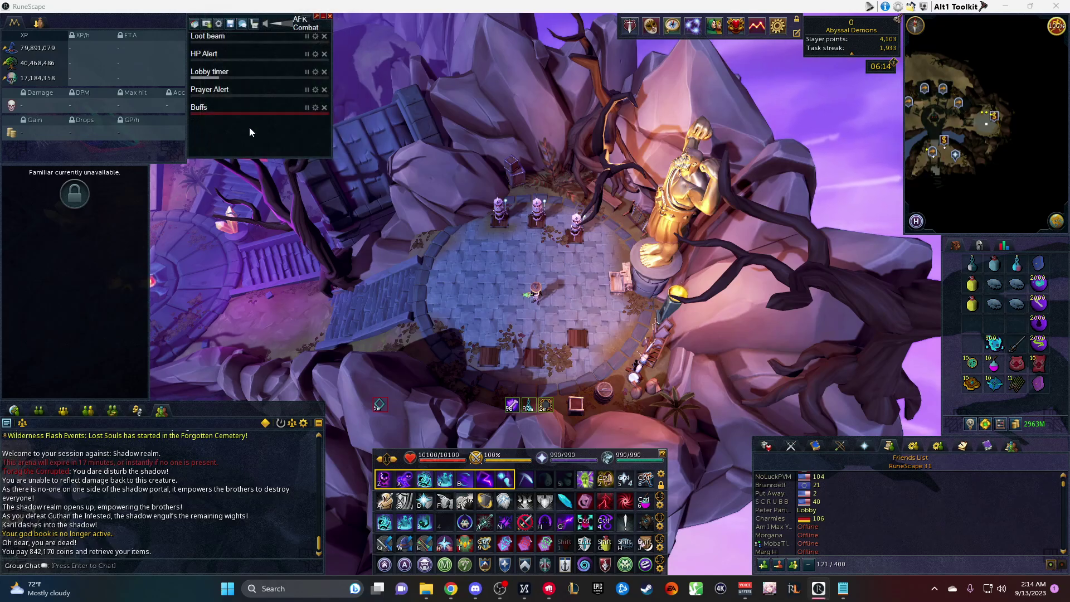
Remove the Loot beam and Lobby timer alarms from the AFK Combat alarm list.
{"action": "left_click", "coordinate": [524, 256]}
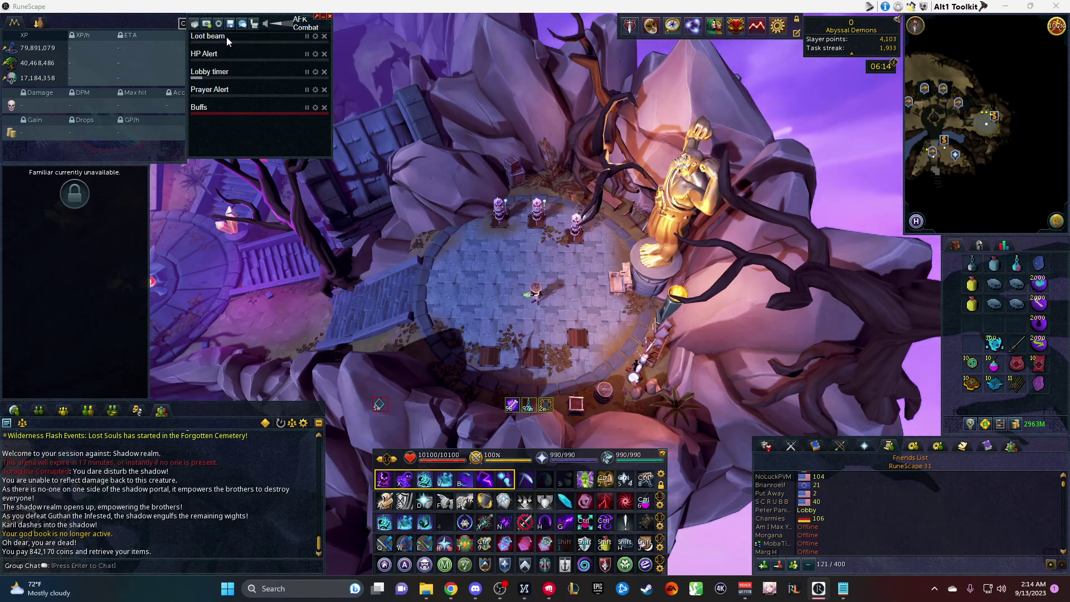
{"action": "left_click", "coordinate": [324, 37]}
{"action": "left_click", "coordinate": [324, 54]}
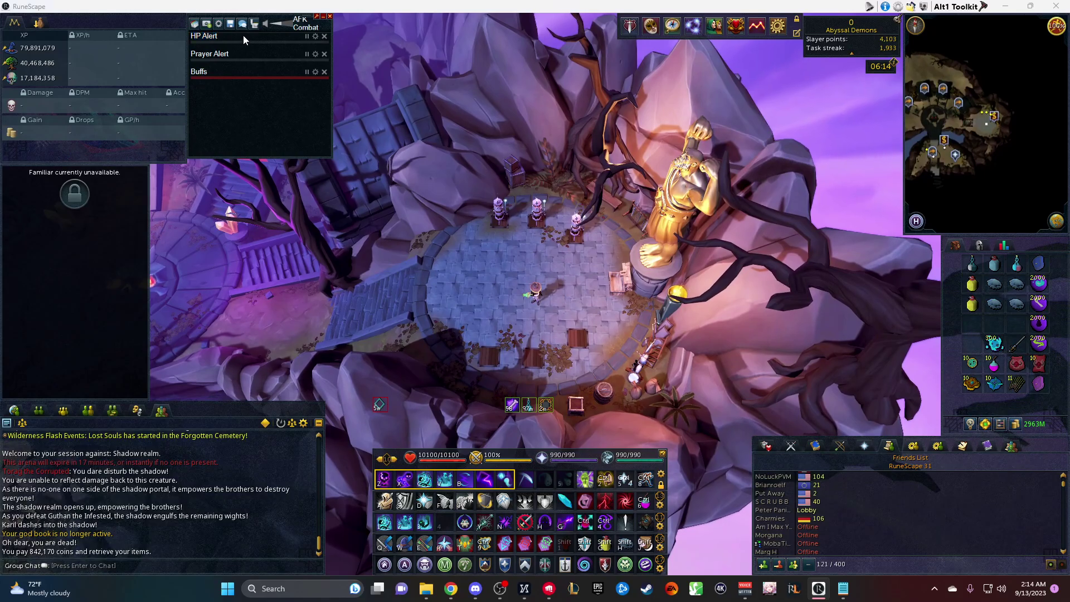
Review the HP Alert's lifepoints threshold and alarm options, and confirm them.
{"action": "left_click", "coordinate": [316, 38]}
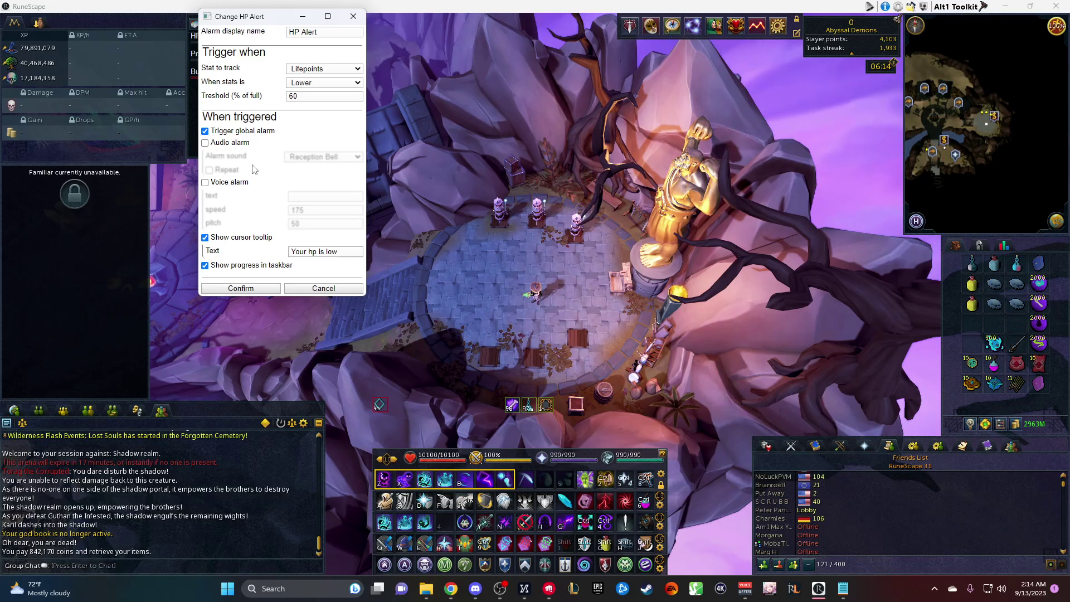
{"action": "left_click", "coordinate": [307, 97]}
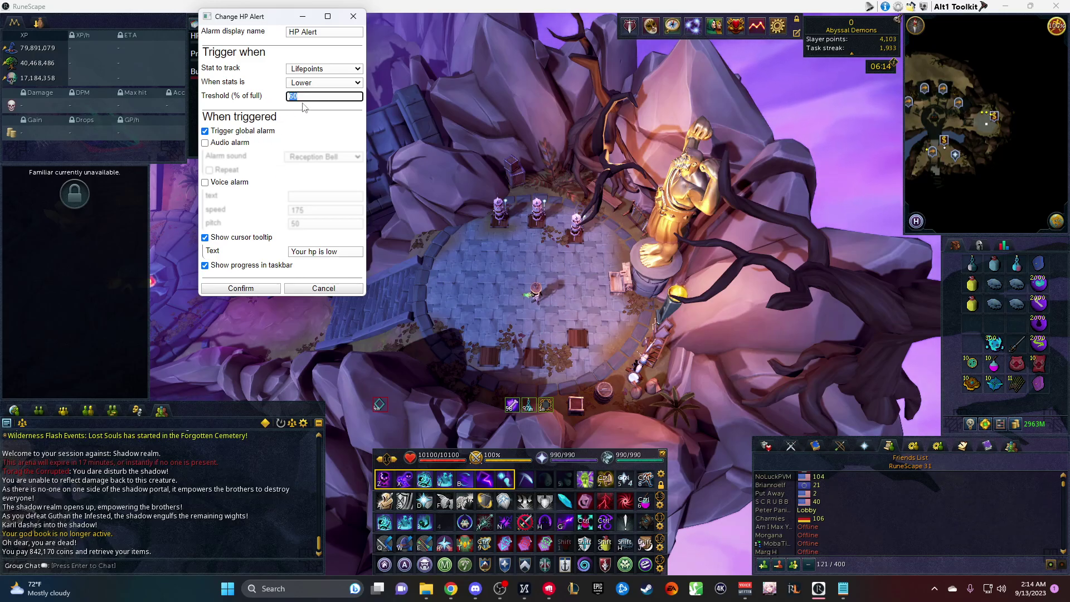
{"action": "left_click", "coordinate": [226, 99]}
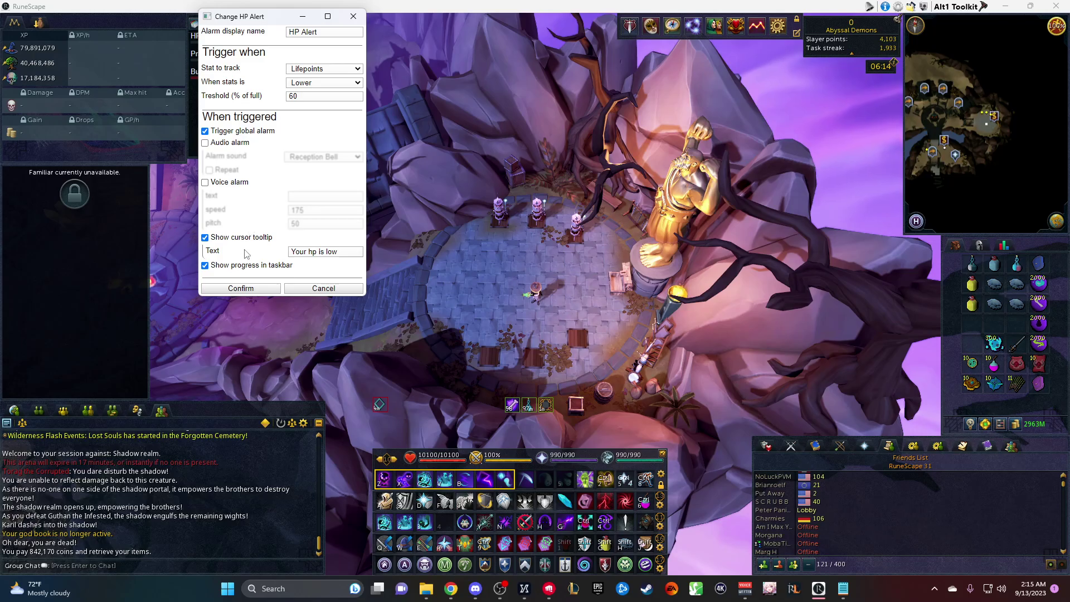
{"action": "left_click", "coordinate": [241, 288]}
Test the HP Alert in game by sacrificing life points, moving the character around, and restoring life points above the 60% threshold.
{"action": "left_click", "coordinate": [552, 311]}
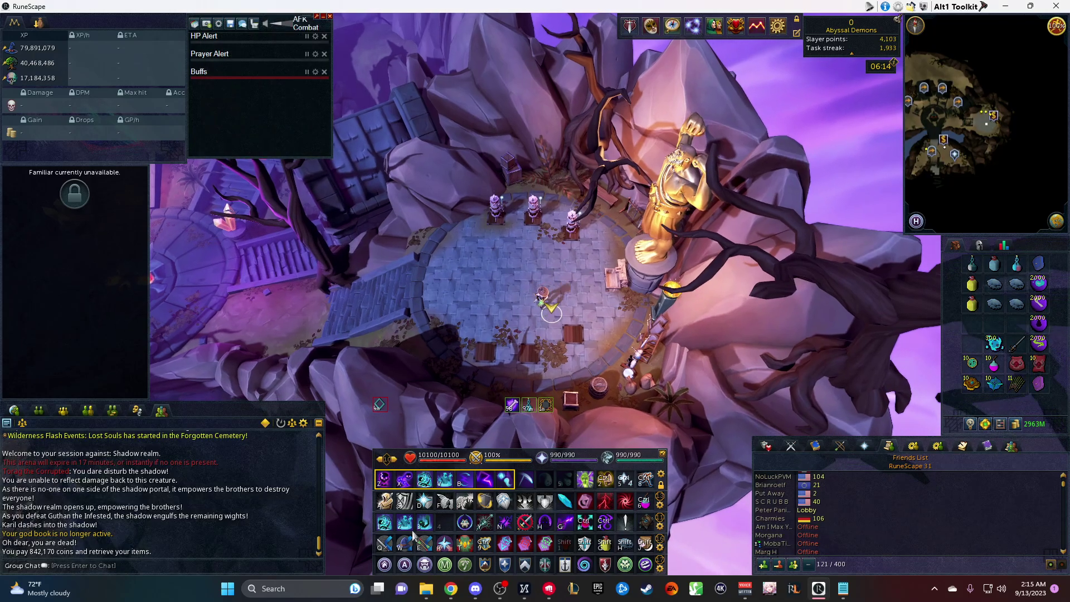
{"action": "left_click", "coordinate": [587, 536]}
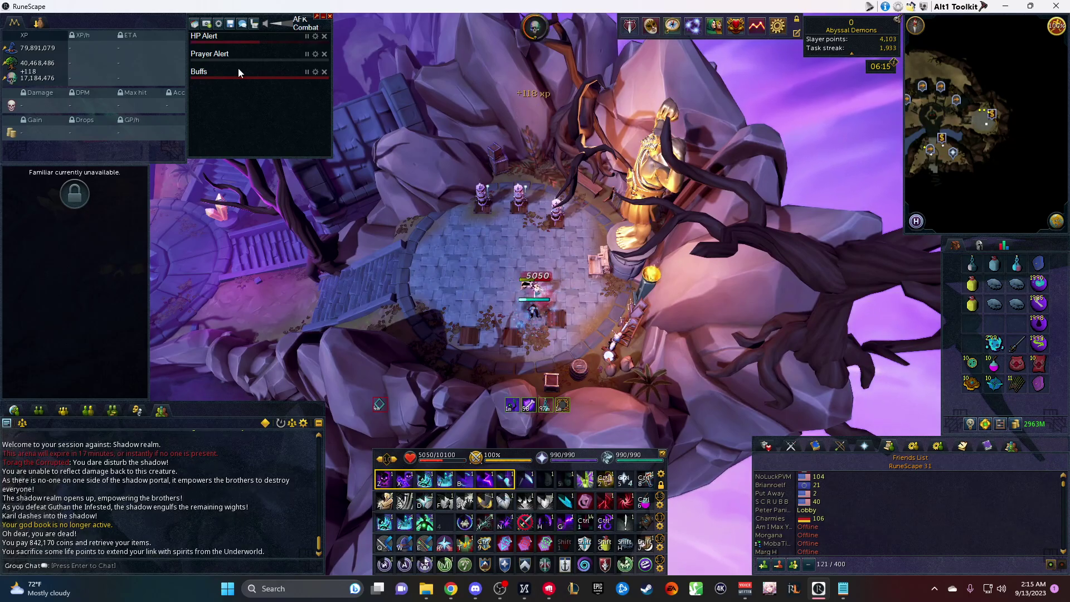
{"action": "left_click", "coordinate": [515, 279]}
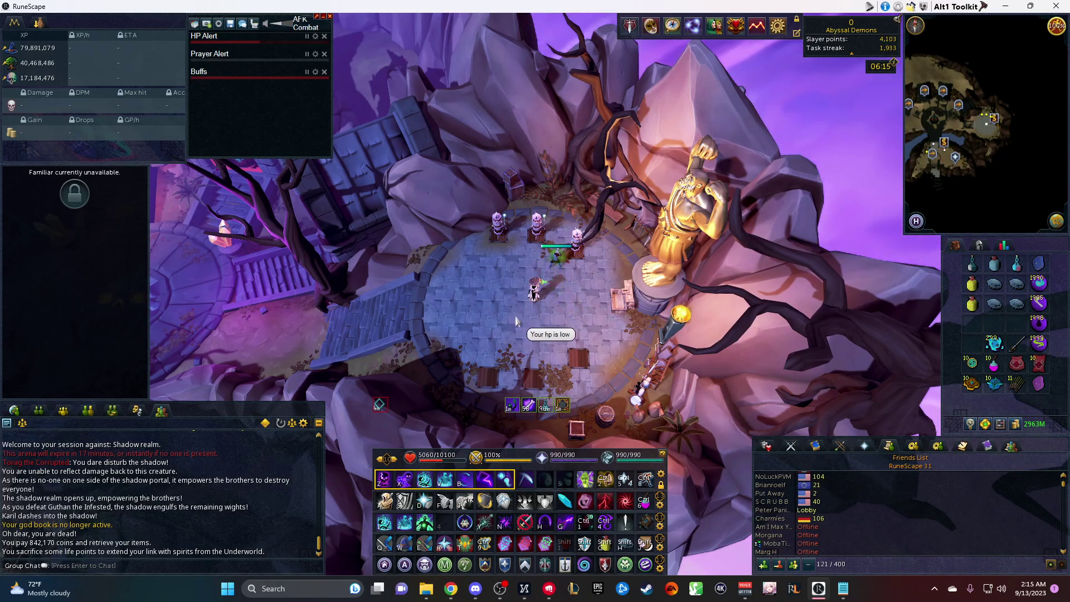
{"action": "left_click", "coordinate": [480, 286]}
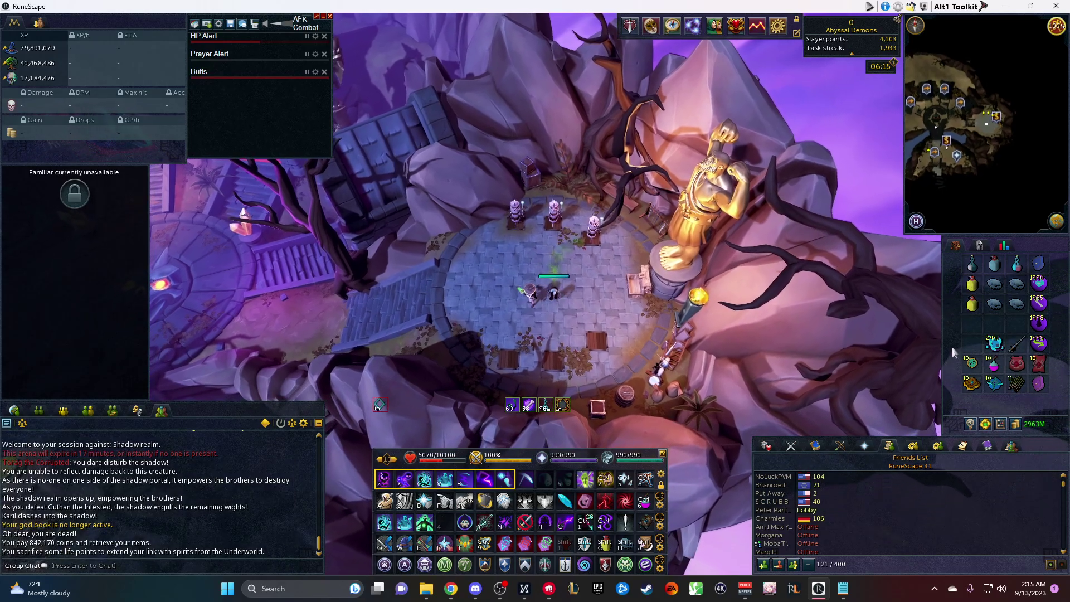
{"action": "left_click", "coordinate": [976, 313]}
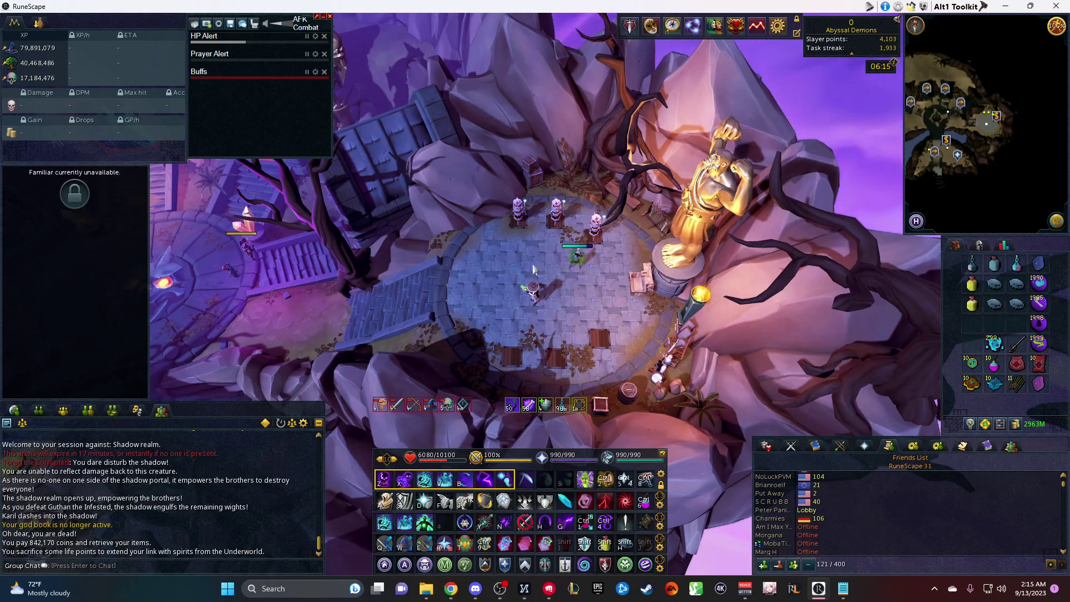
Activate prayers, including one from the prayer book, to drain prayer points for testing the Prayer Alert.
{"action": "key", "text": "r"}
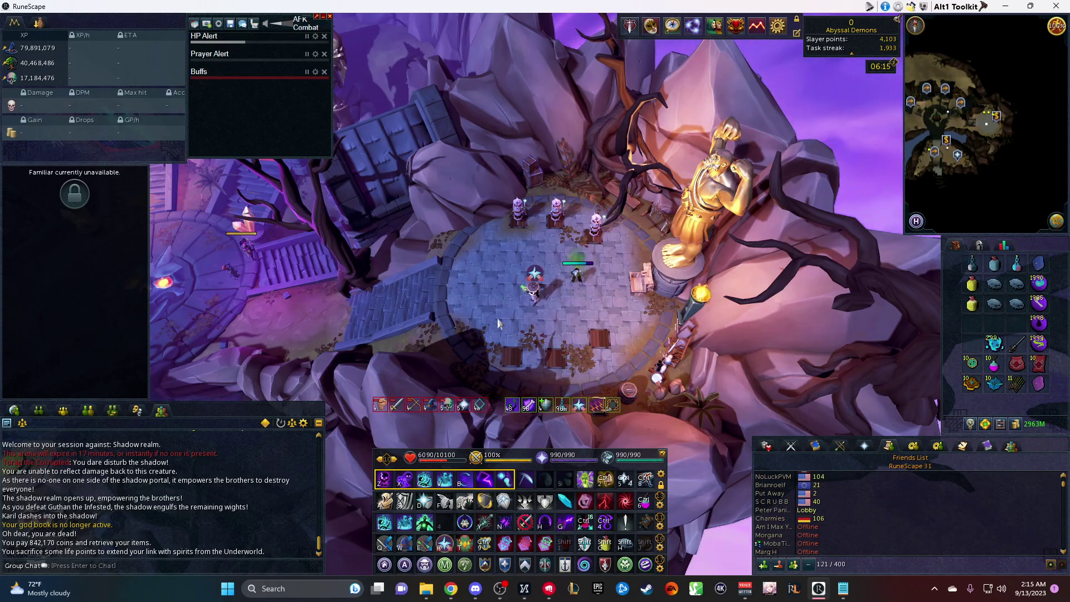
{"action": "left_click", "coordinate": [863, 447]}
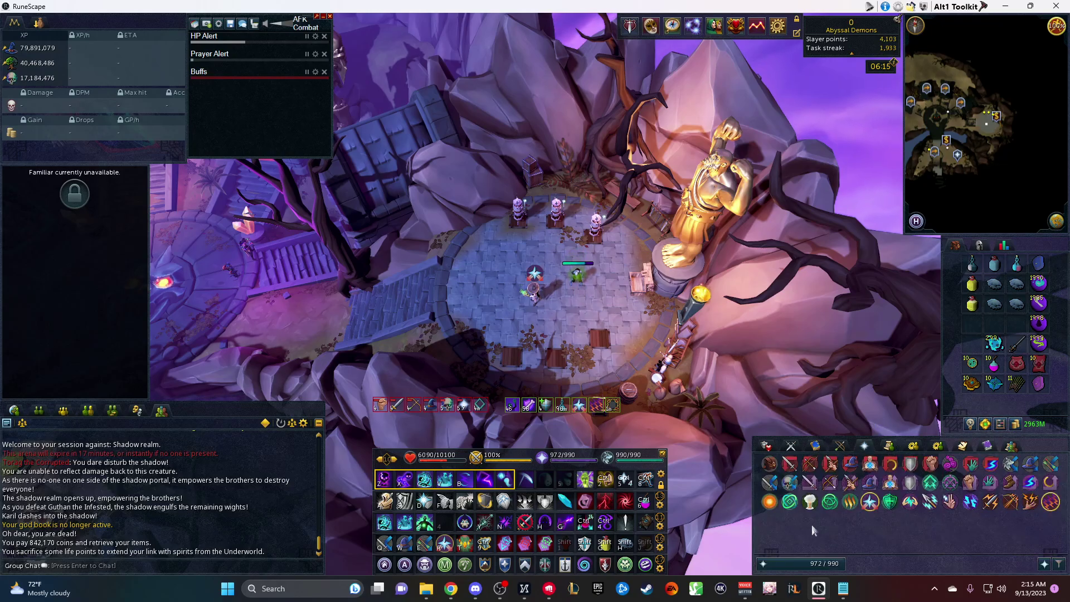
{"action": "left_click", "coordinate": [828, 505]}
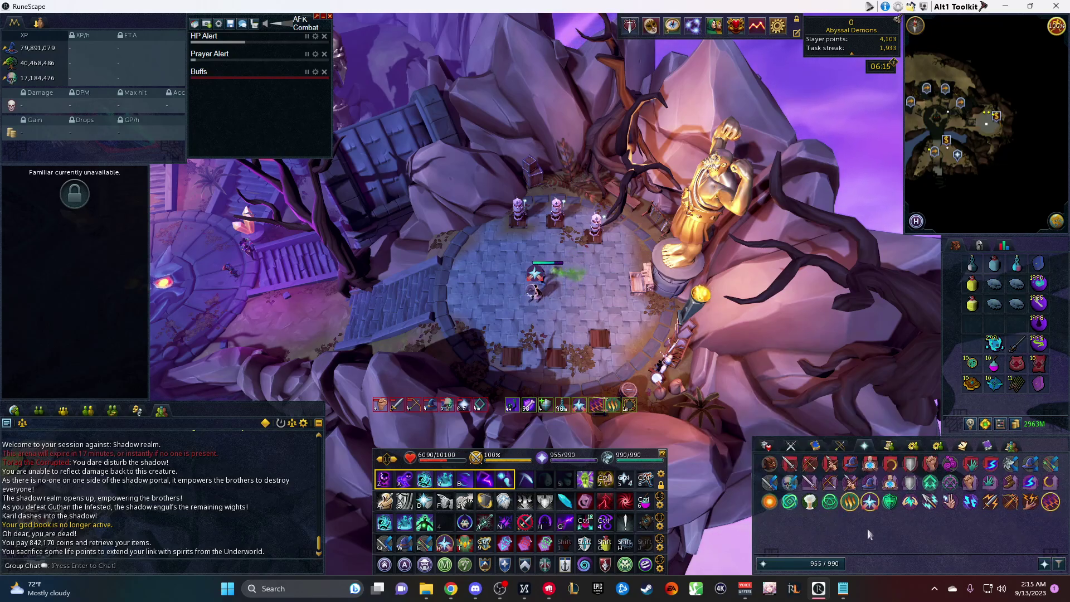
Activate several more curses from the prayer book to drain prayer points faster for testing the Prayer Alert.
{"action": "left_click", "coordinate": [891, 502]}
{"action": "left_click", "coordinate": [1050, 502]}
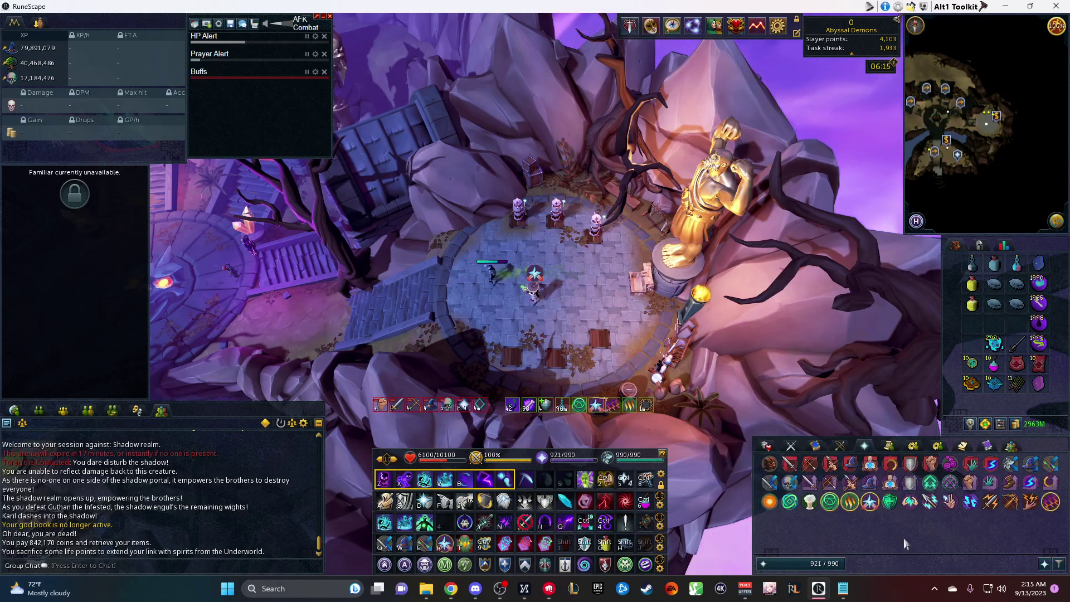
{"action": "left_click", "coordinate": [789, 504]}
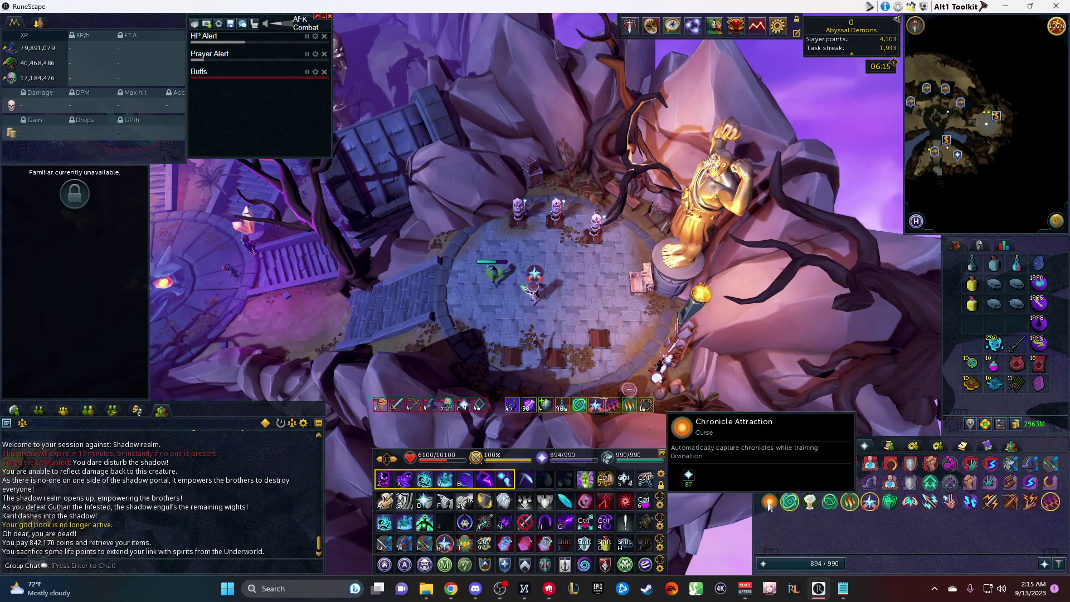
{"action": "left_click", "coordinate": [810, 502]}
{"action": "left_click", "coordinate": [870, 502]}
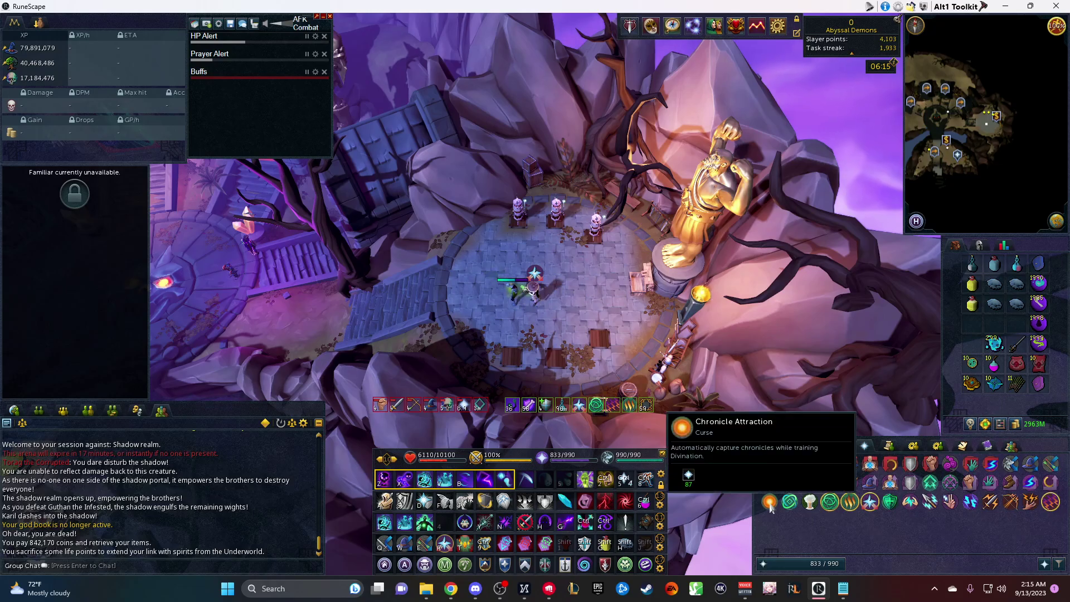
Review the trigger and alarm options of the Prayer Alert and the Buffs alarm, moving the character around the arena in between.
{"action": "left_click", "coordinate": [315, 53]}
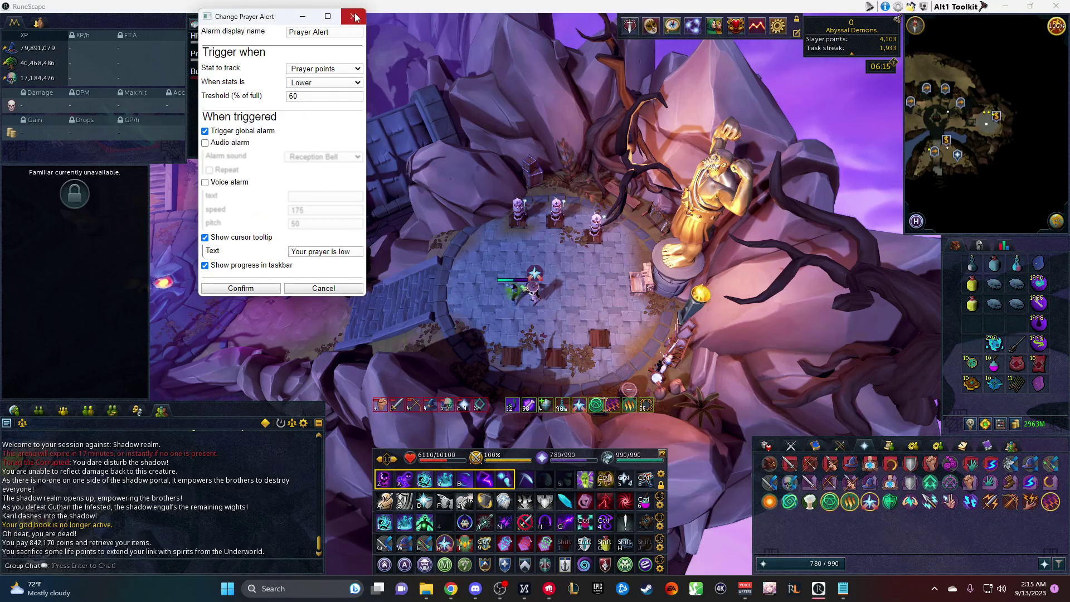
{"action": "left_click", "coordinate": [353, 16]}
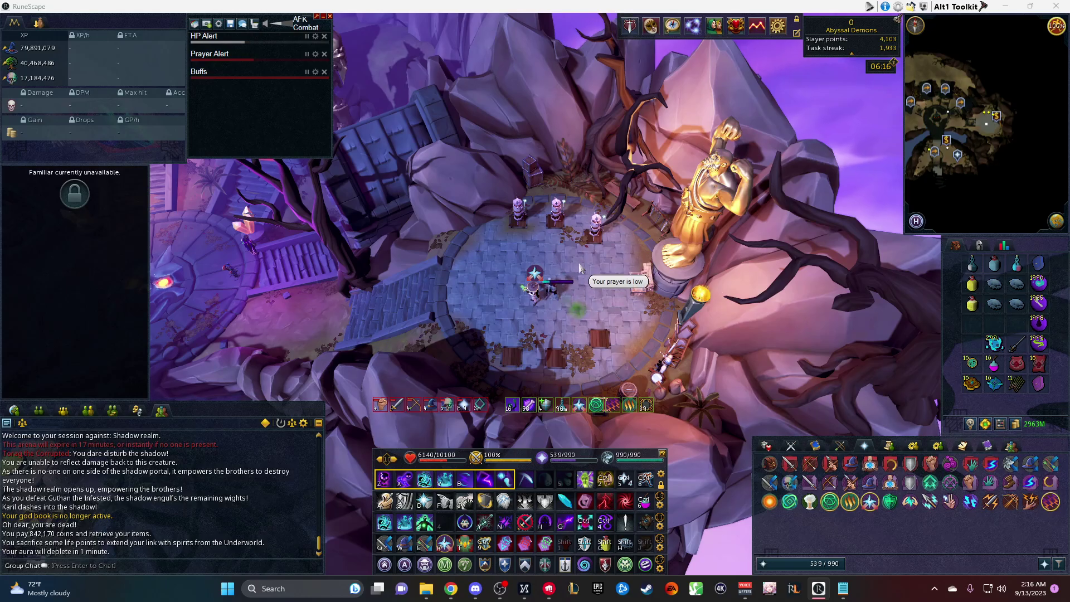
{"action": "key", "text": "Left"}
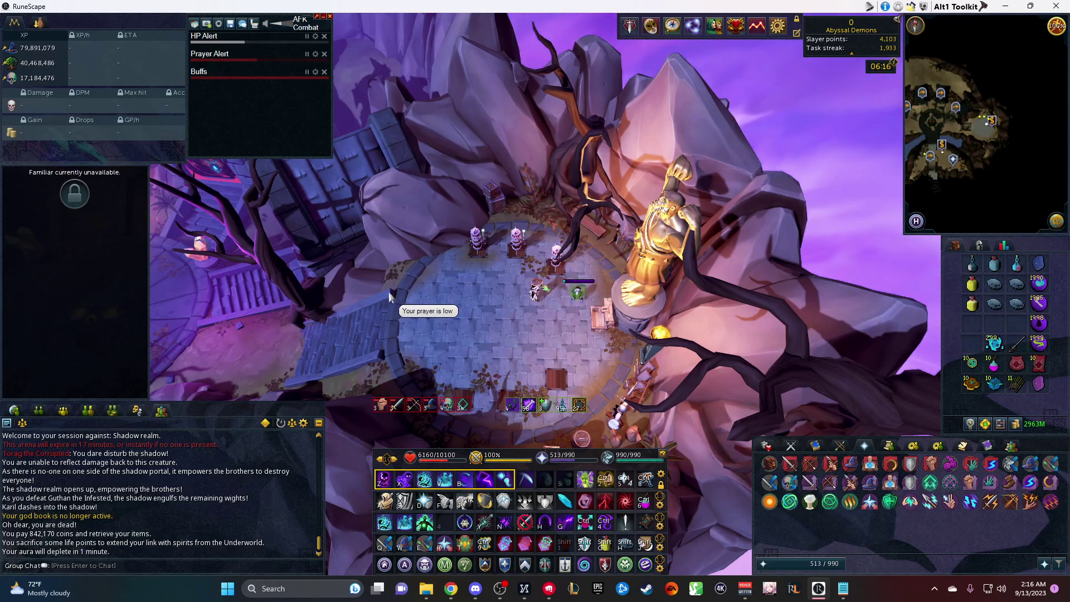
{"action": "left_click", "coordinate": [467, 346]}
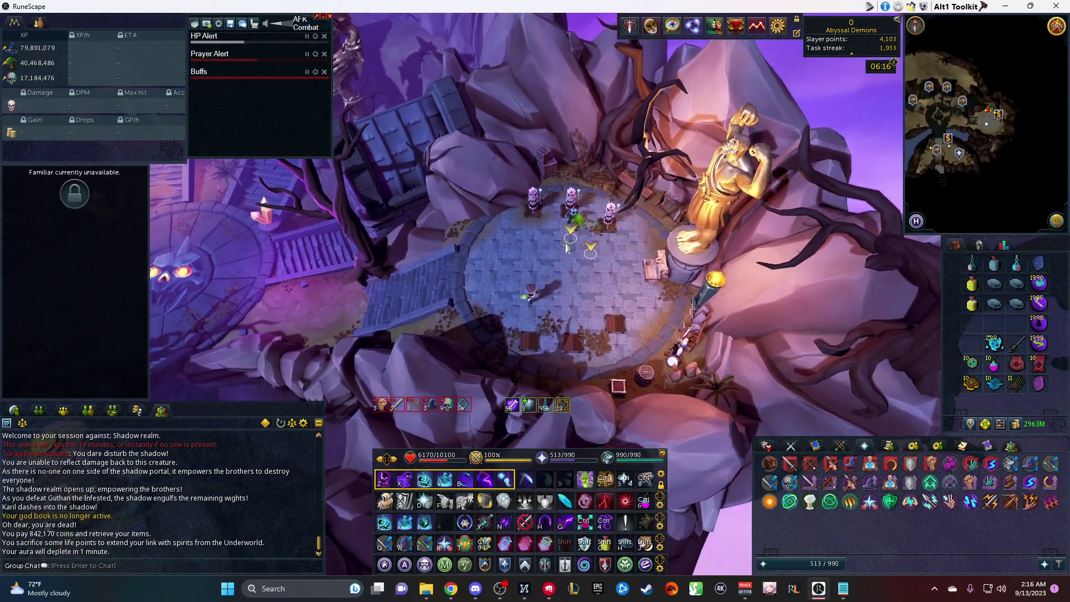
{"action": "left_click", "coordinate": [555, 248]}
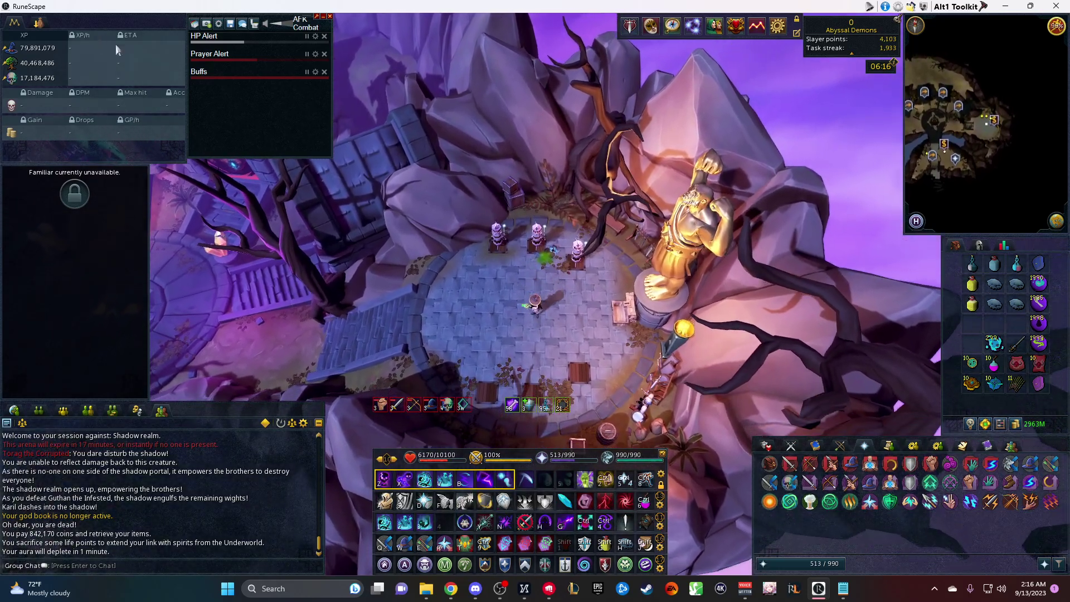
{"action": "left_click", "coordinate": [315, 71]}
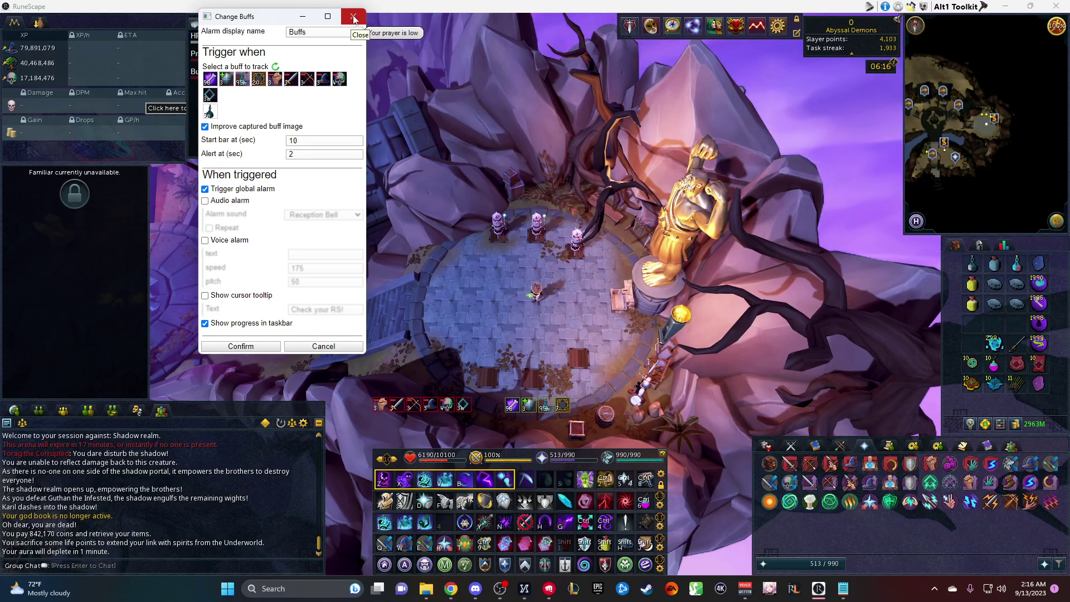
{"action": "left_click", "coordinate": [354, 18]}
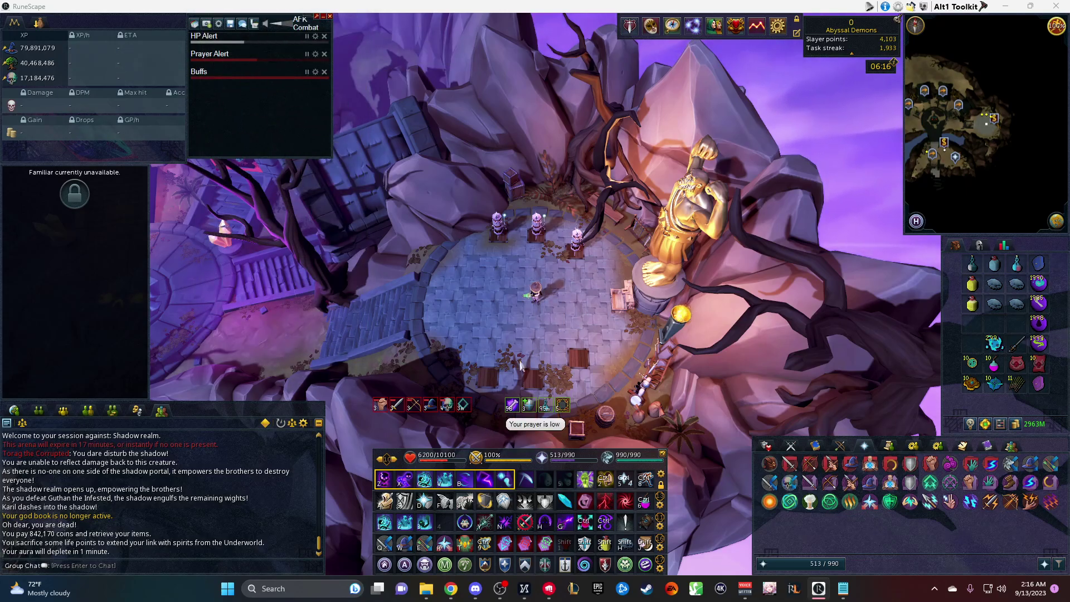
Load the Empty preset and add the premade HP Alert and Prayer Alert to its alarm list.
{"action": "left_click", "coordinate": [194, 25]}
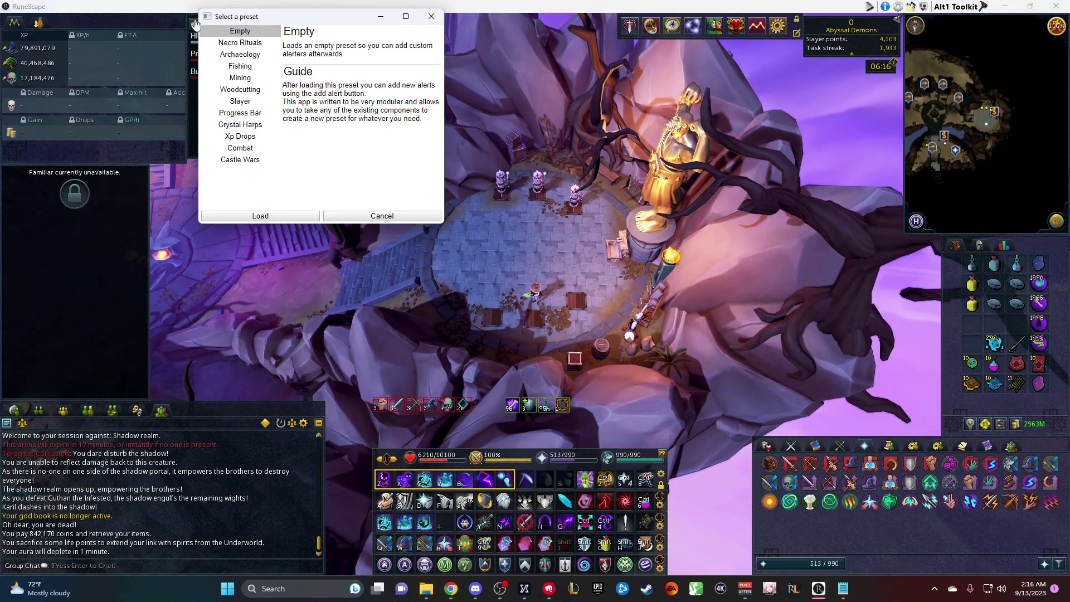
{"action": "left_click", "coordinate": [291, 219]}
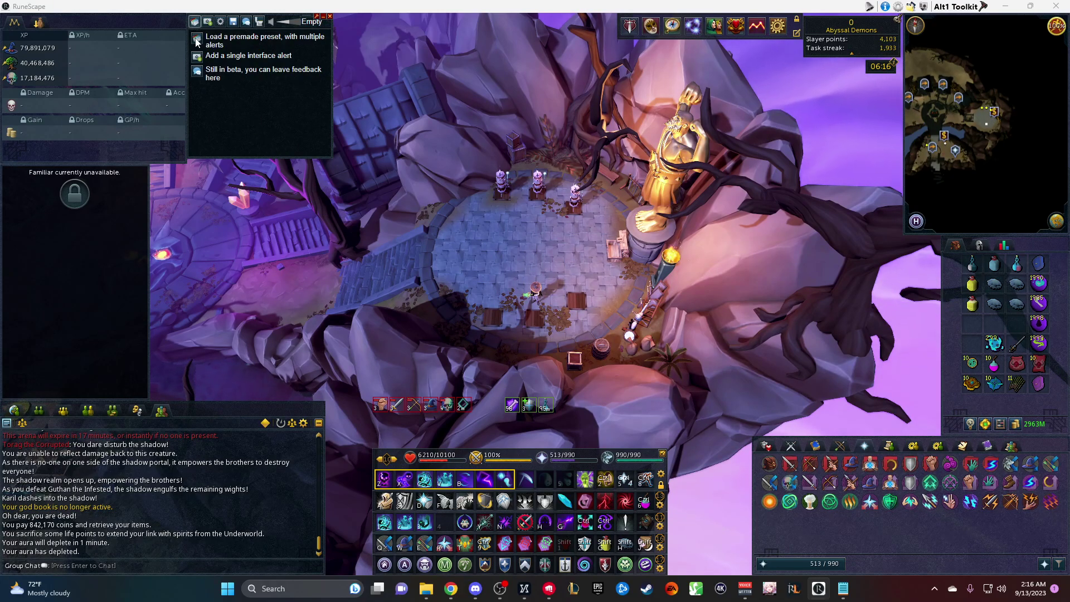
{"action": "left_click", "coordinate": [198, 57]}
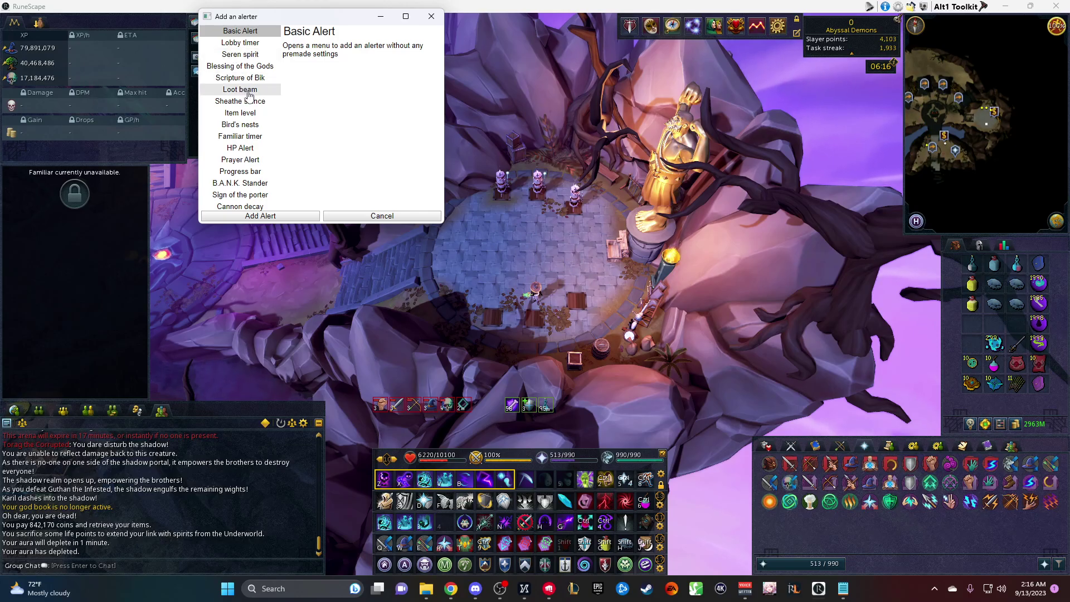
{"action": "double_click", "coordinate": [241, 148]}
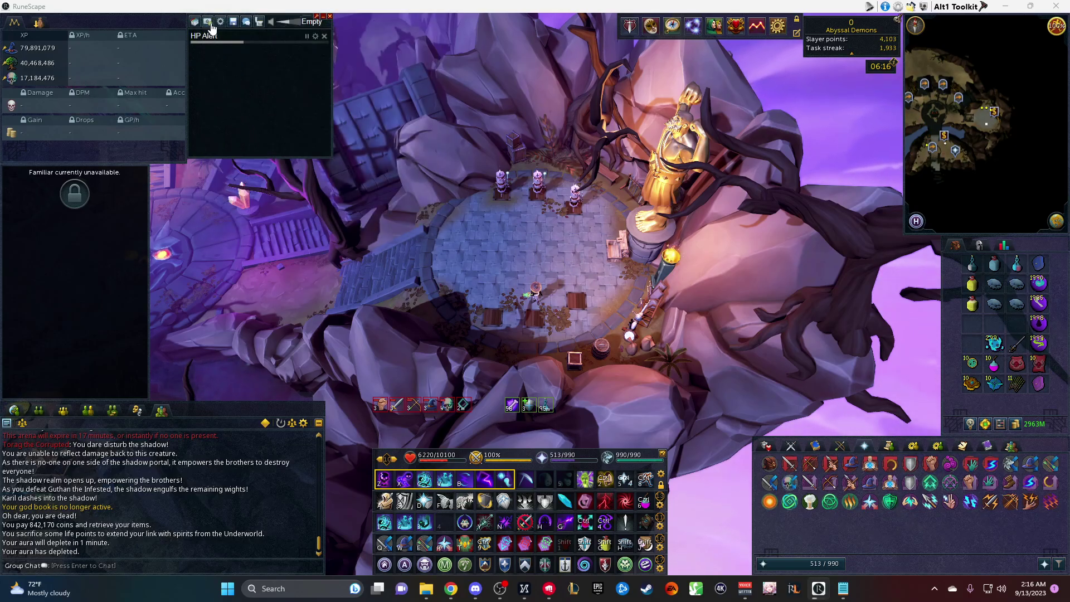
{"action": "left_click", "coordinate": [209, 22]}
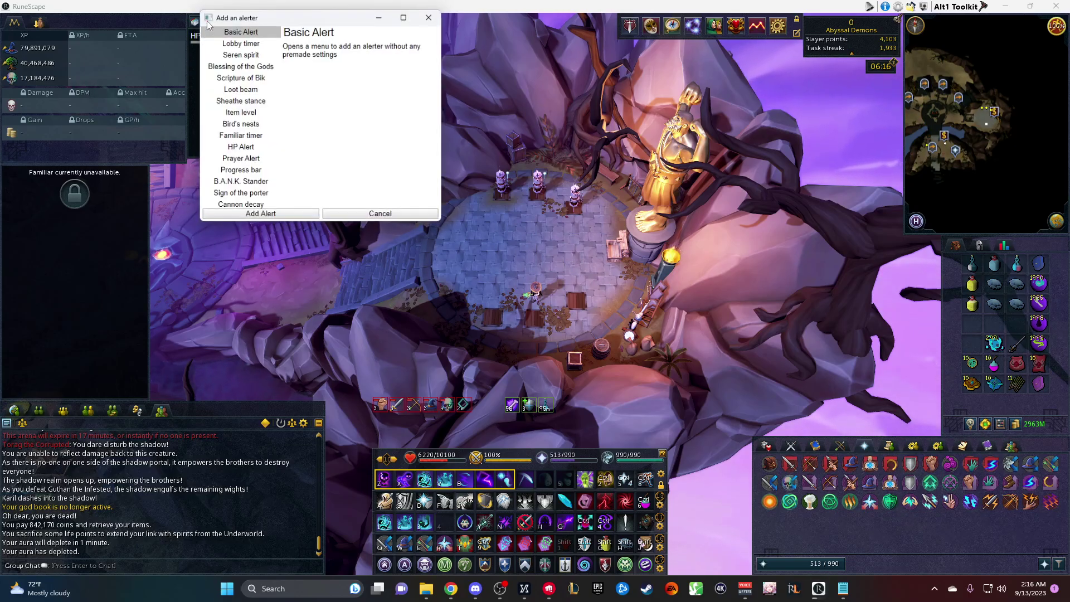
{"action": "double_click", "coordinate": [249, 160]}
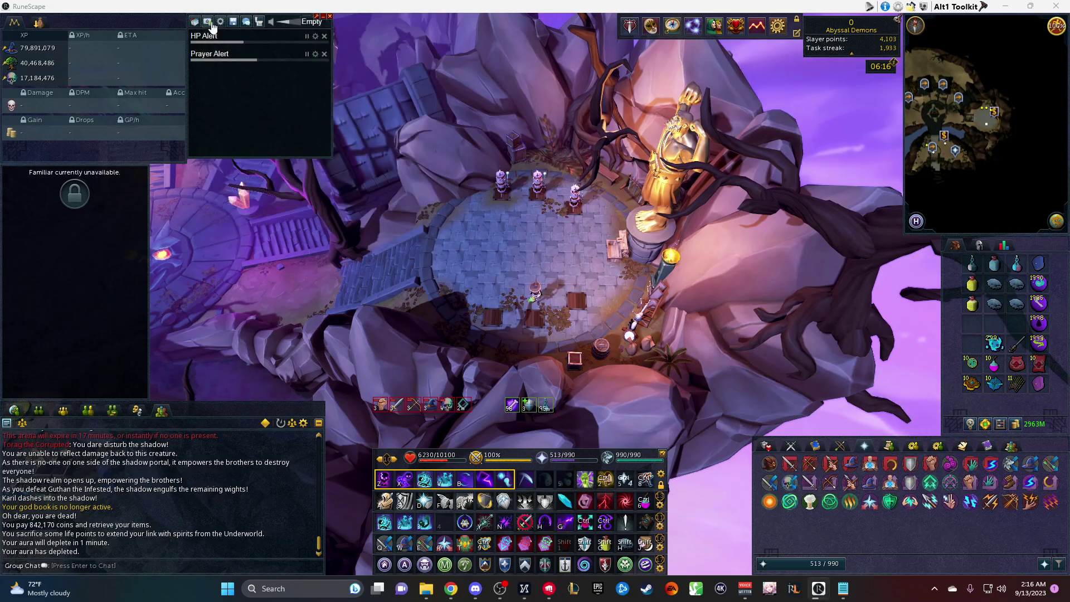
Add a Buffs alarm to the list through the Basic Alert option.
{"action": "left_click", "coordinate": [212, 27]}
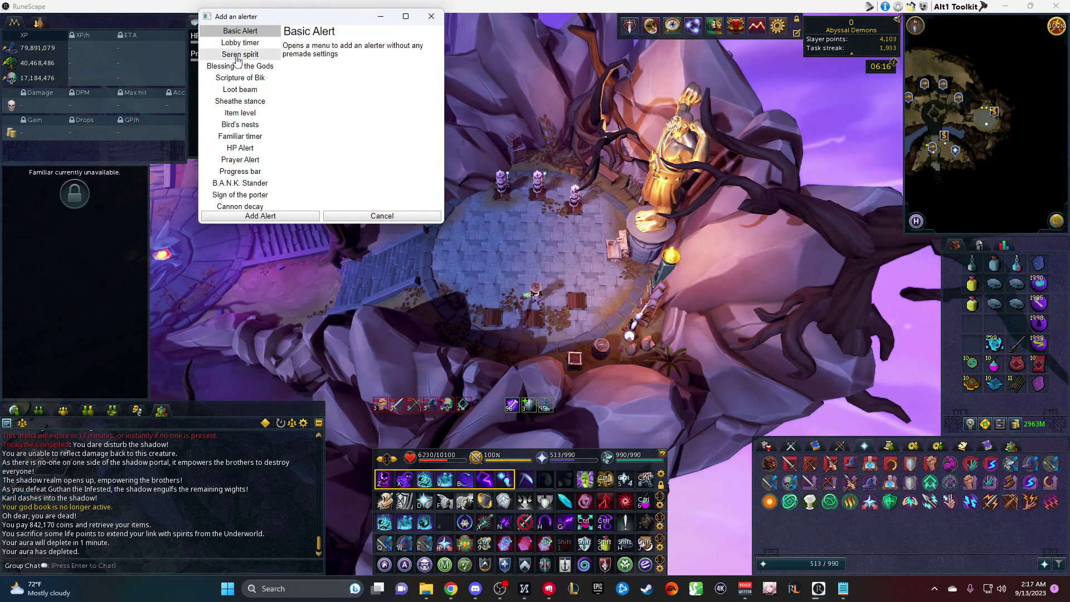
{"action": "left_click", "coordinate": [257, 218]}
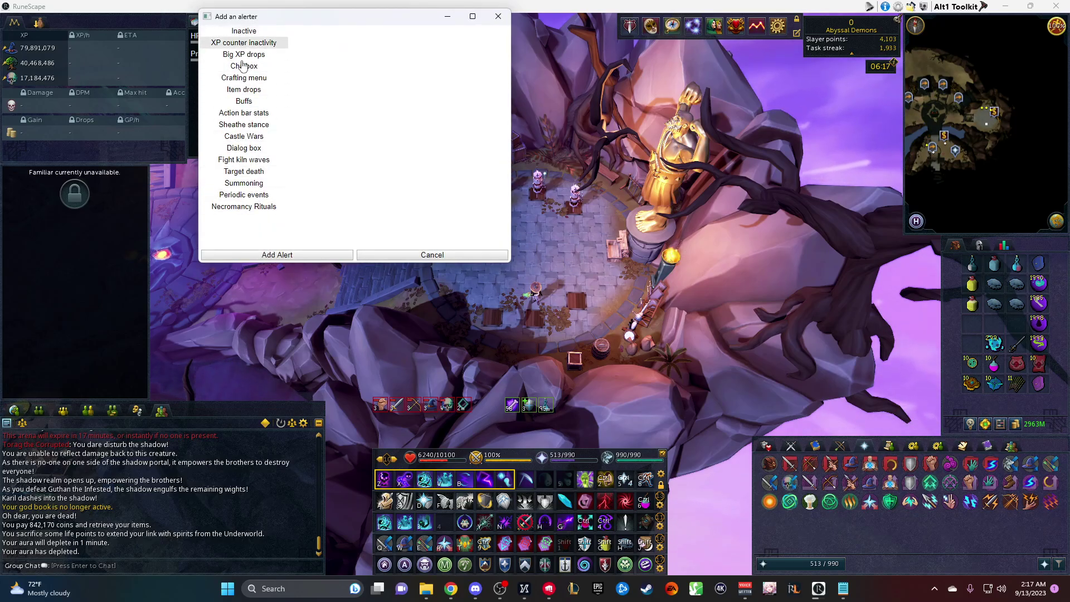
{"action": "double_click", "coordinate": [252, 102]}
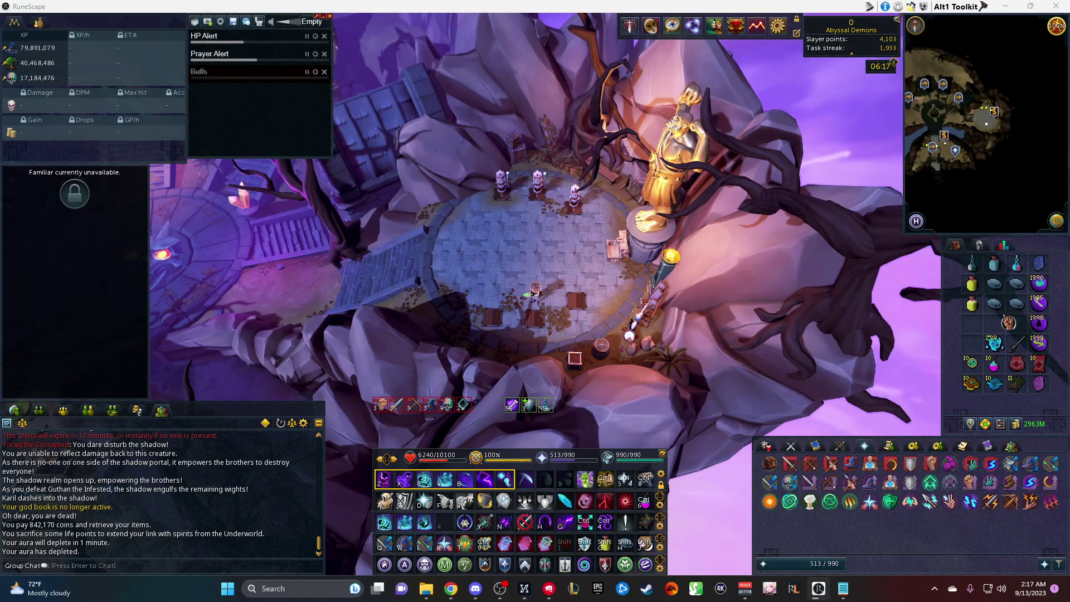
Use a backpack item to gain buffs, and set the Buffs alarm to track a potion buff with the bar starting at 15 seconds and alerting at 2.
{"action": "left_click", "coordinate": [994, 283]}
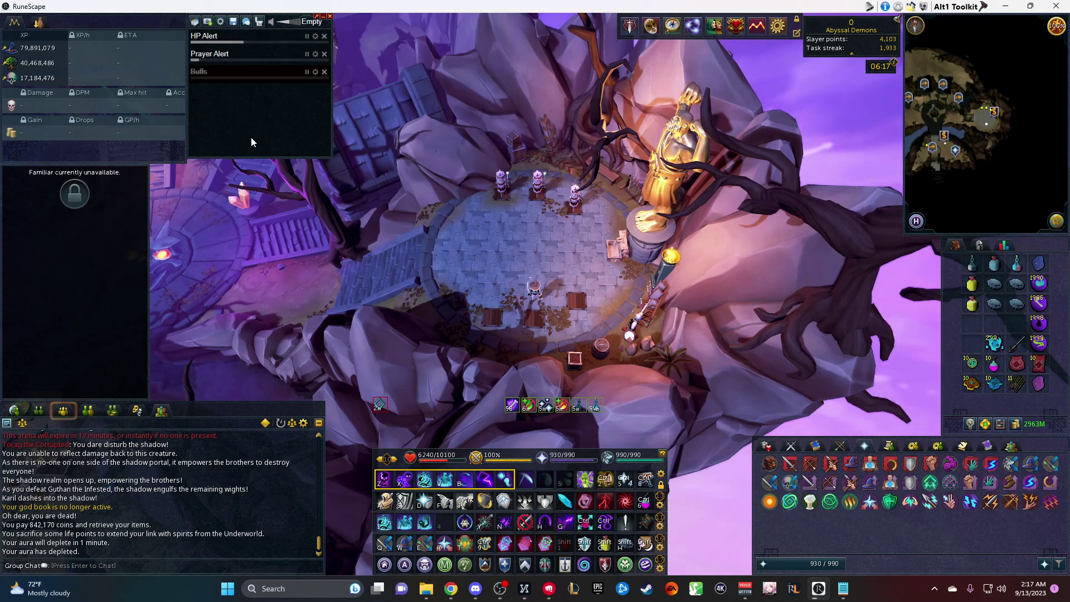
{"action": "left_click", "coordinate": [315, 71]}
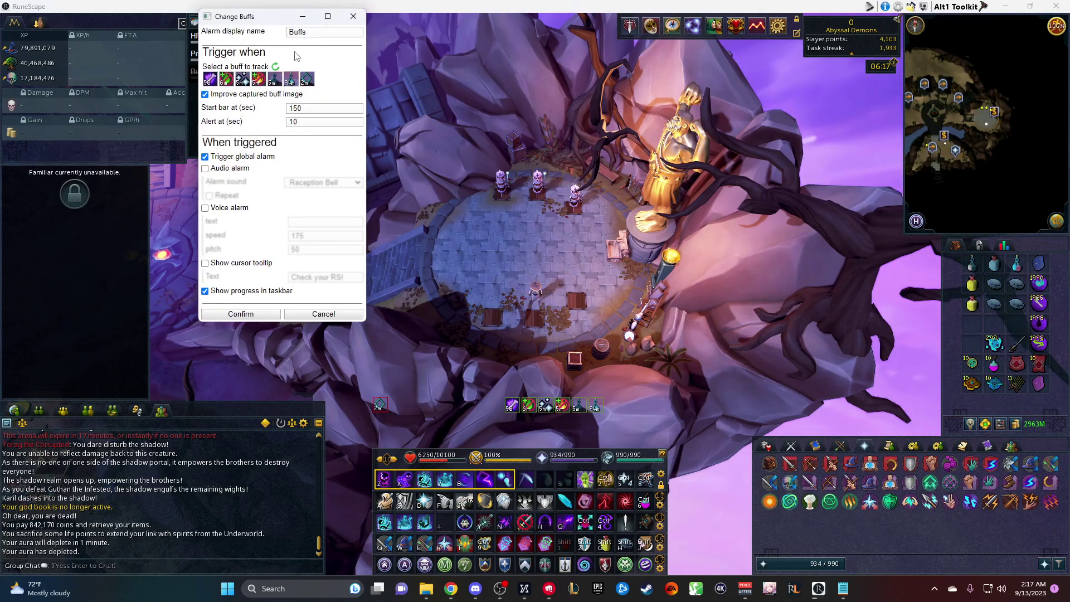
{"action": "left_click", "coordinate": [274, 78]}
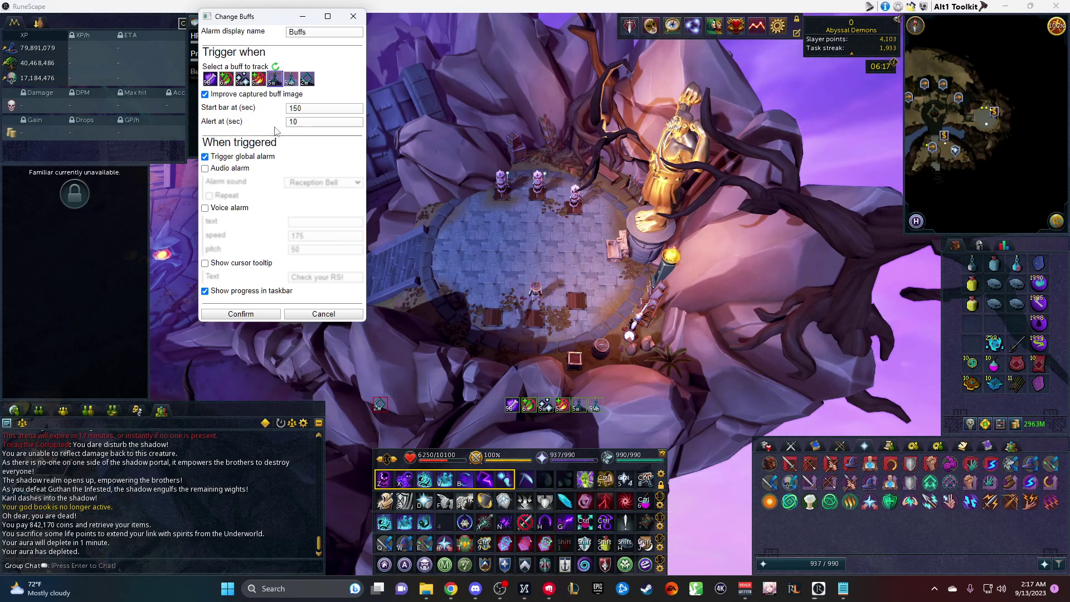
{"action": "left_click_drag", "start_coordinate": [333, 112], "coordinate": [250, 105]}
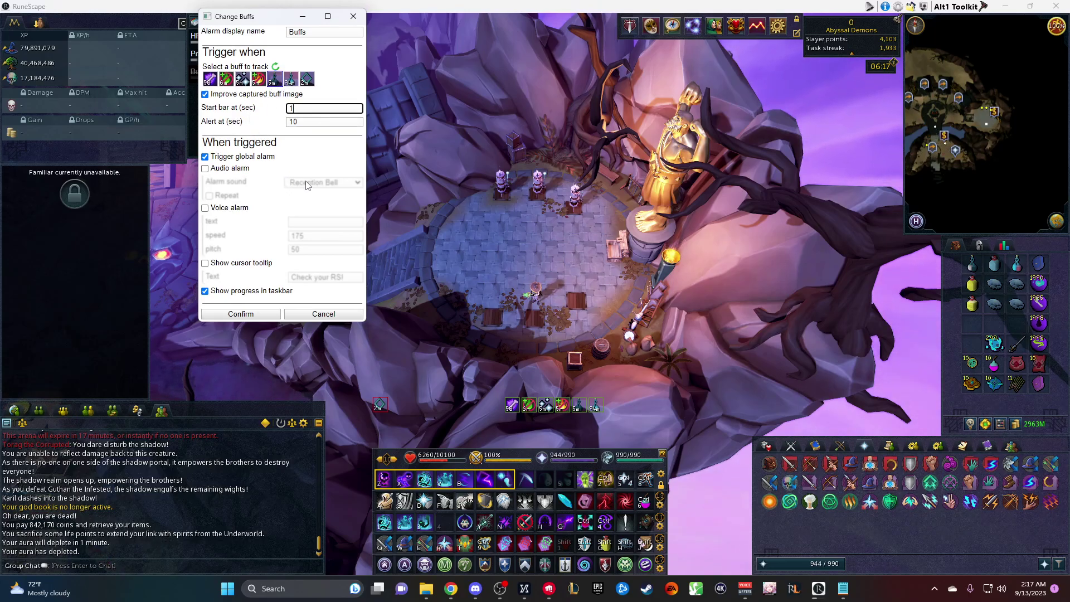
{"action": "left_click_drag", "start_coordinate": [305, 123], "coordinate": [277, 122]}
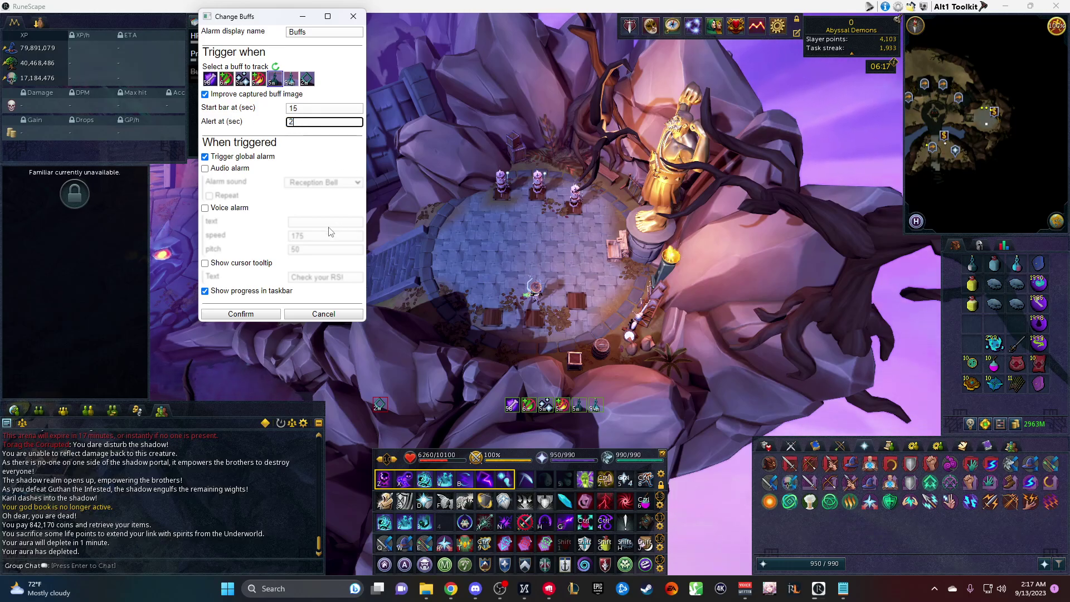
{"action": "left_click", "coordinate": [256, 315]}
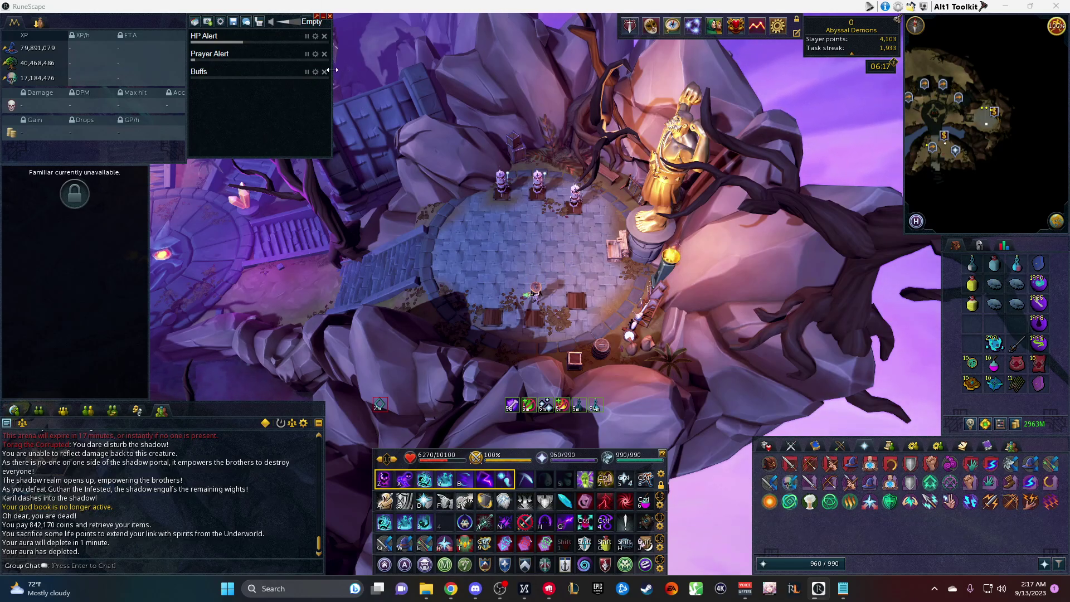
Set the Prayer Alert's threshold to 66% of full prayer points, rechecking the Buffs alarm's settings in between.
{"action": "left_click", "coordinate": [315, 55]}
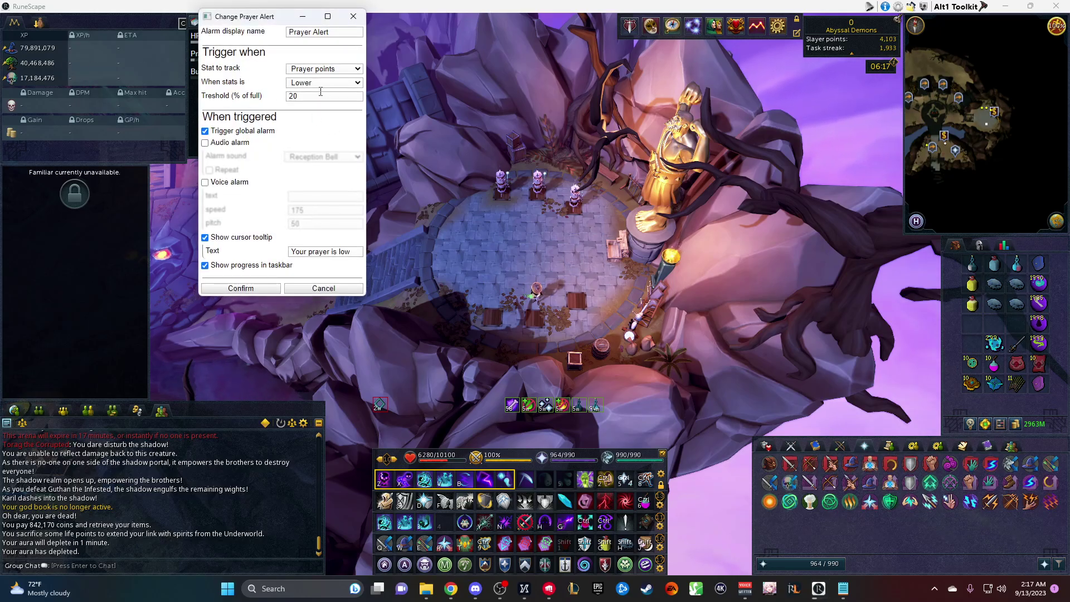
{"action": "left_click_drag", "start_coordinate": [321, 94], "coordinate": [240, 94]}
{"action": "type", "text": "6"}
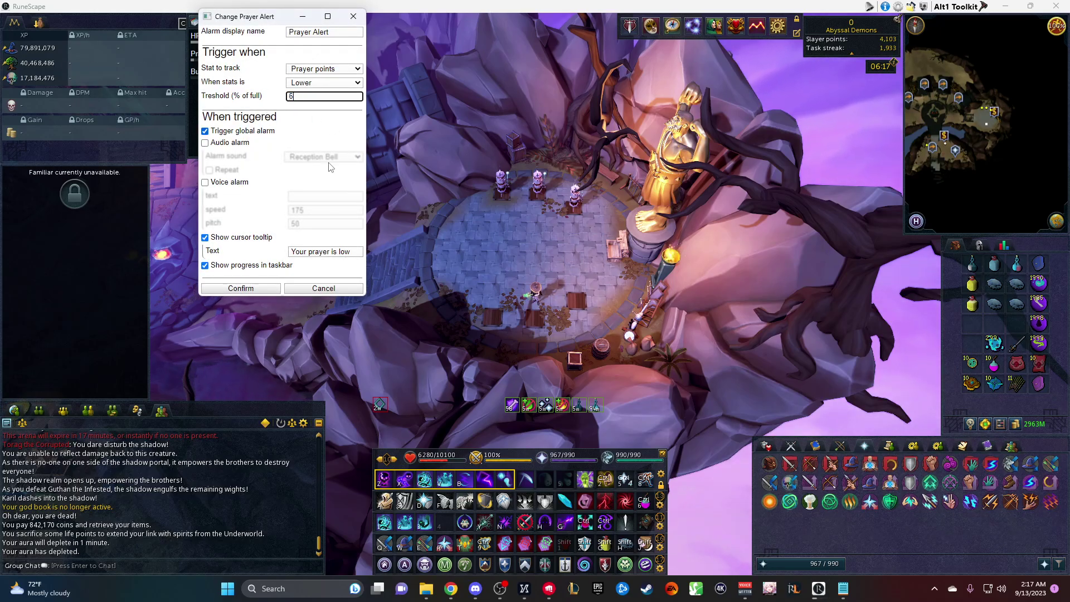
{"action": "left_click", "coordinate": [255, 288]}
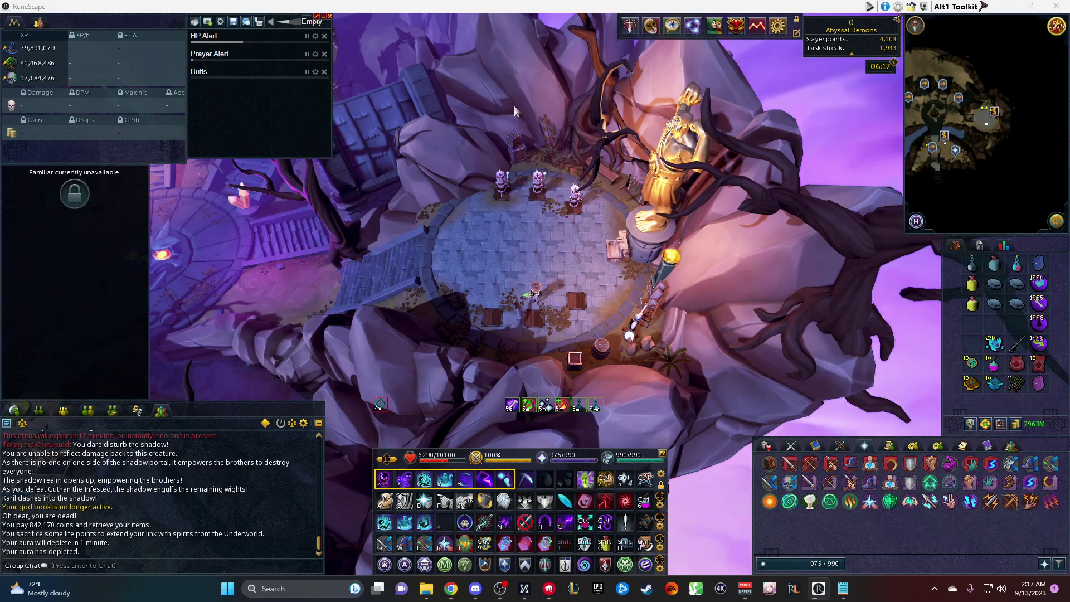
{"action": "left_click", "coordinate": [315, 72]}
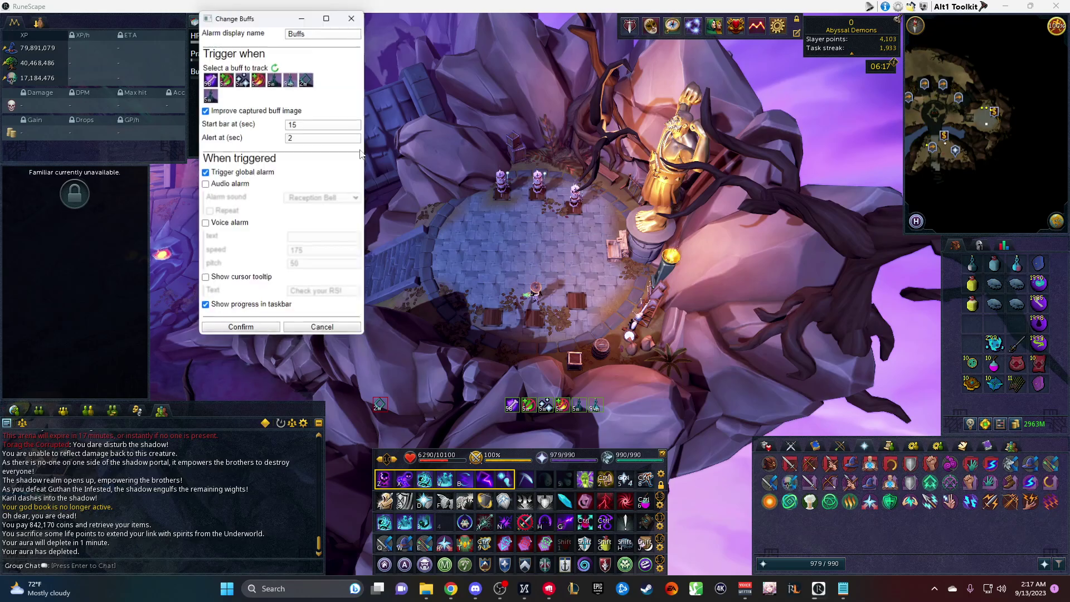
{"action": "left_click", "coordinate": [324, 331]}
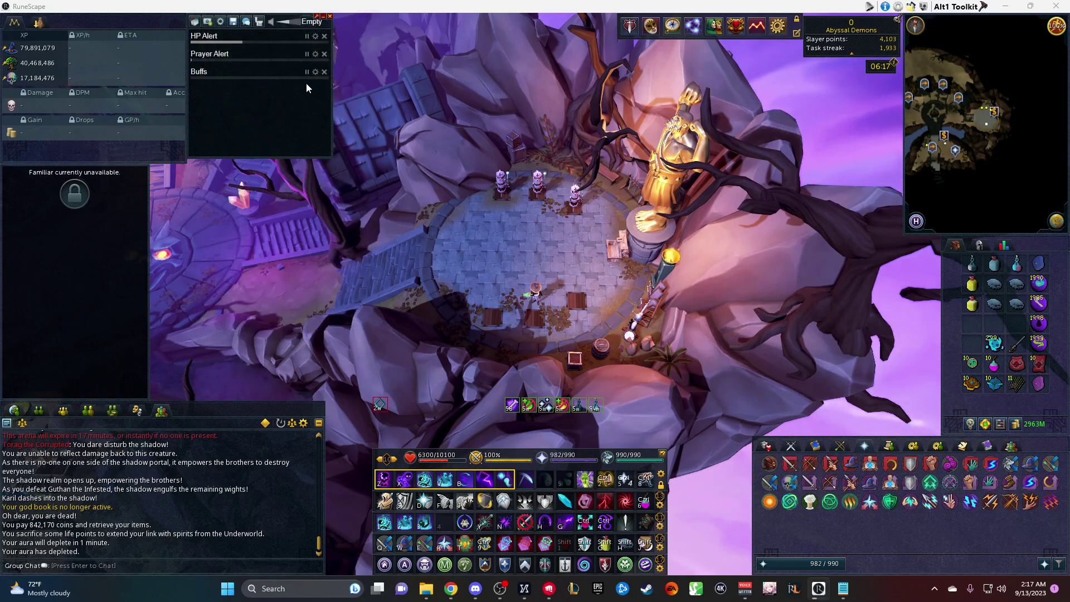
{"action": "left_click", "coordinate": [316, 54]}
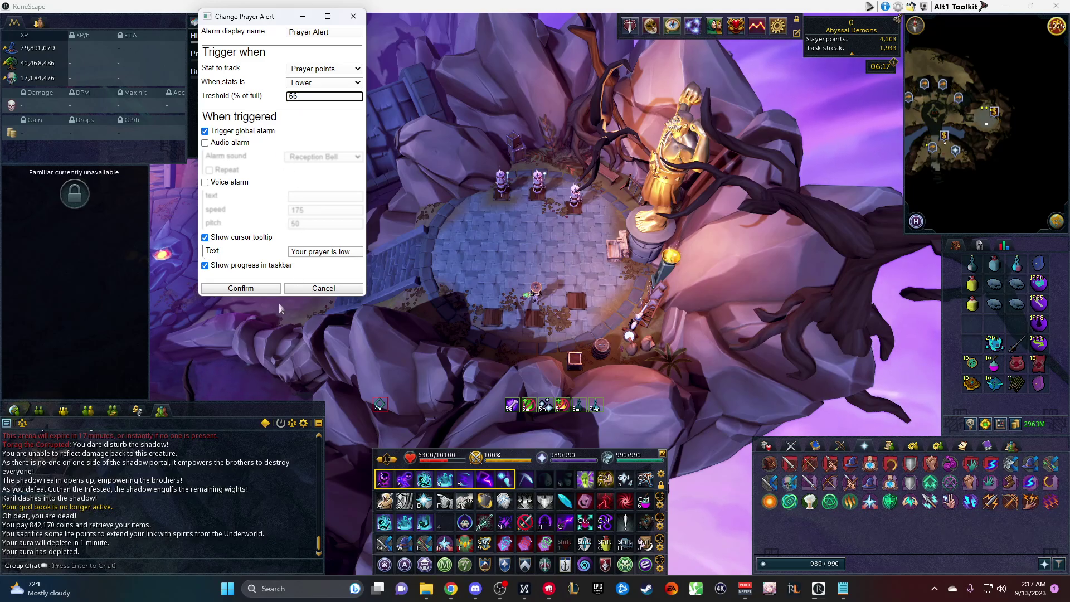
{"action": "left_click", "coordinate": [268, 288]}
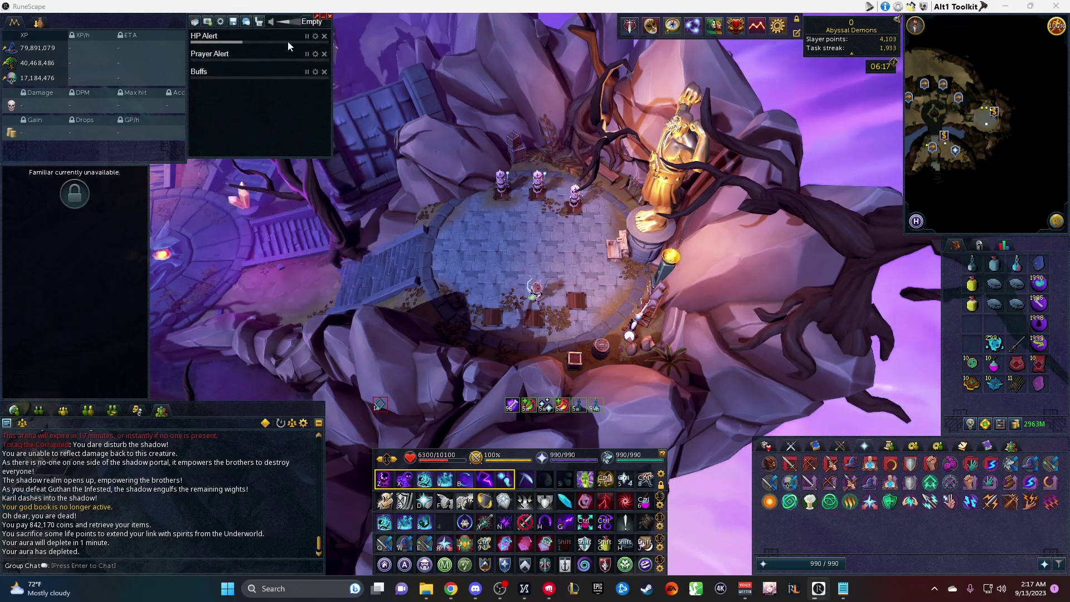
Set the HP Alert's threshold to 40% of full lifepoints.
{"action": "left_click", "coordinate": [316, 38]}
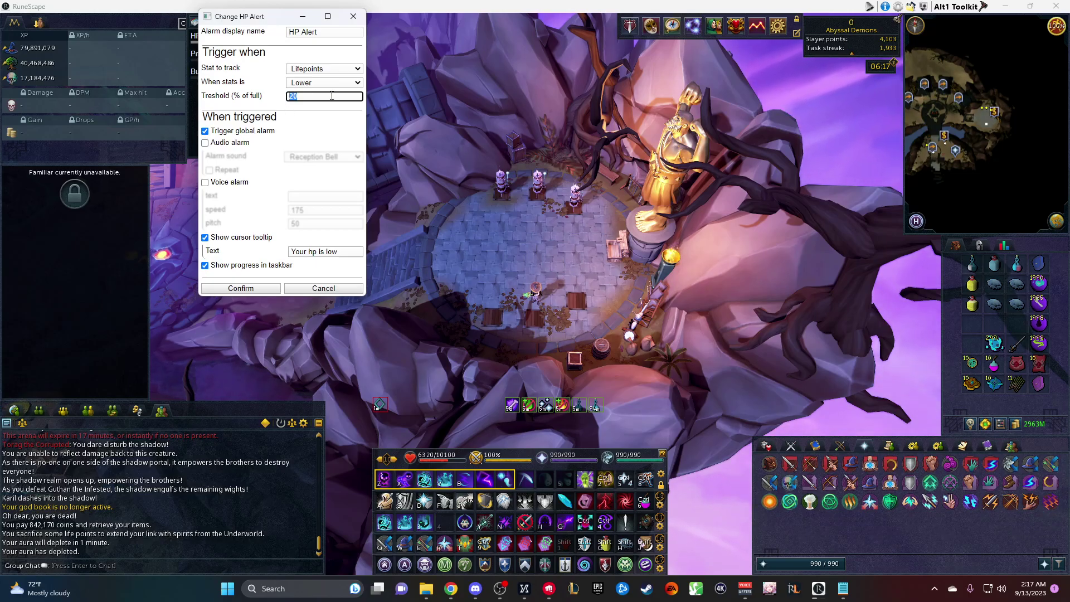
{"action": "type", "text": "60"}
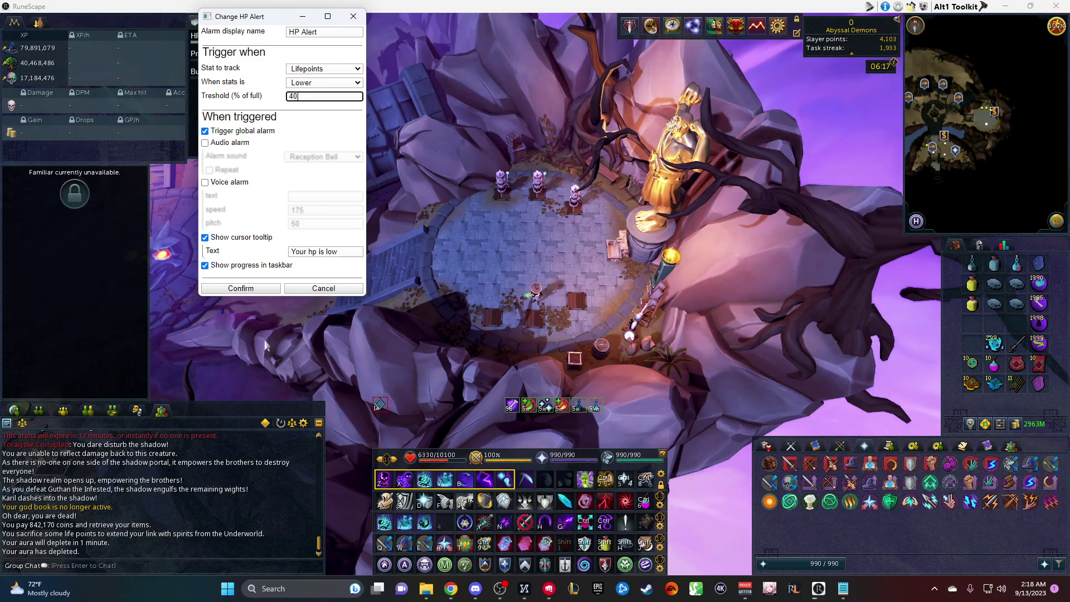
{"action": "left_click", "coordinate": [262, 290]}
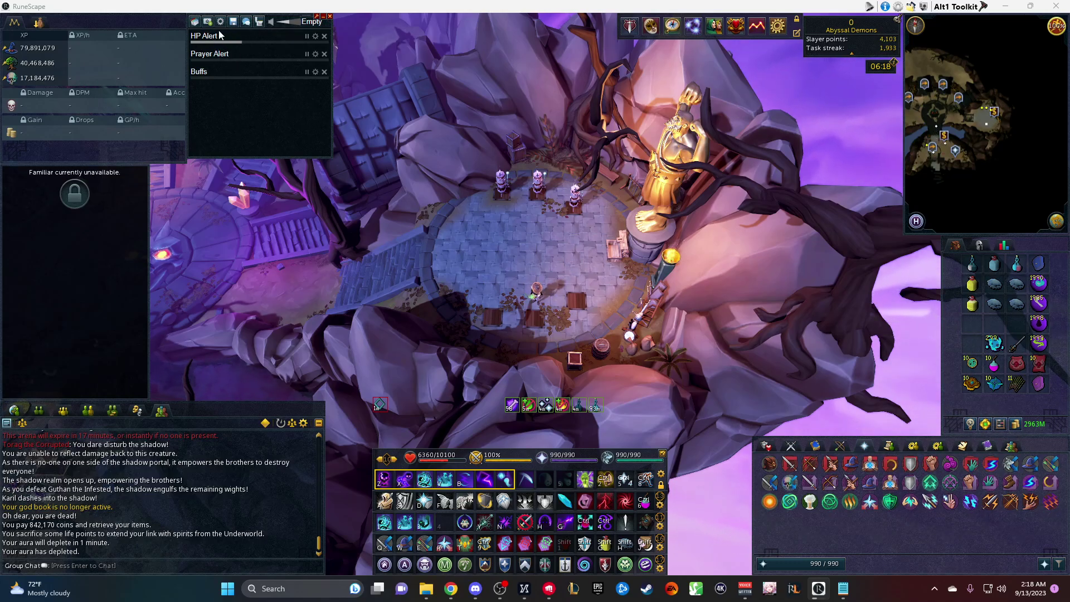
Open and dismiss the Save as dialog in AfkWarden's storage, and load the saved AFK Combat preset.
{"action": "left_click", "coordinate": [195, 22]}
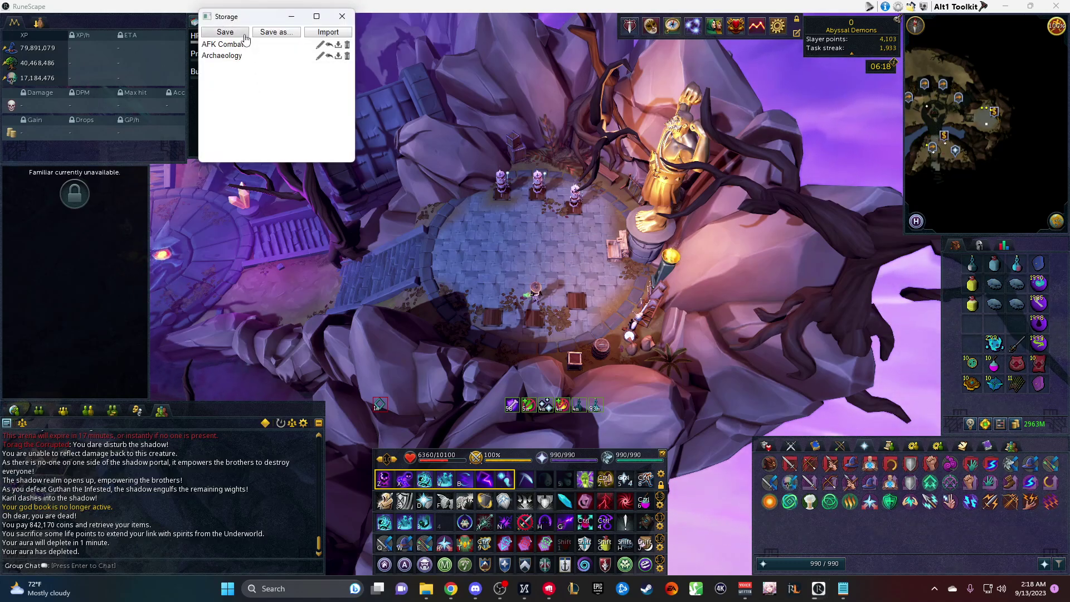
{"action": "left_click", "coordinate": [274, 34]}
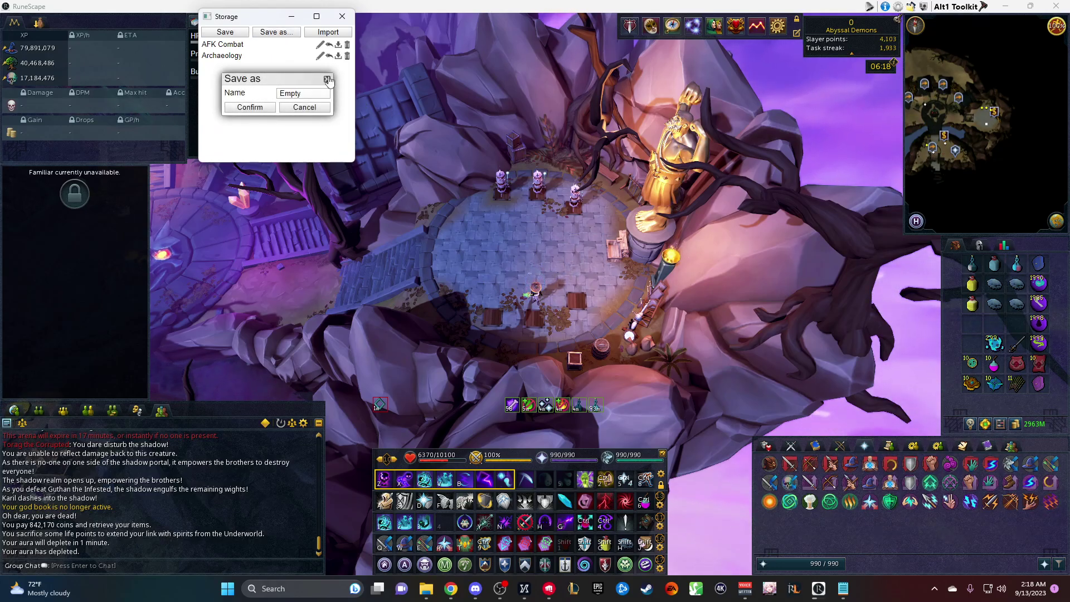
{"action": "left_click", "coordinate": [327, 79]}
{"action": "left_click", "coordinate": [329, 45]}
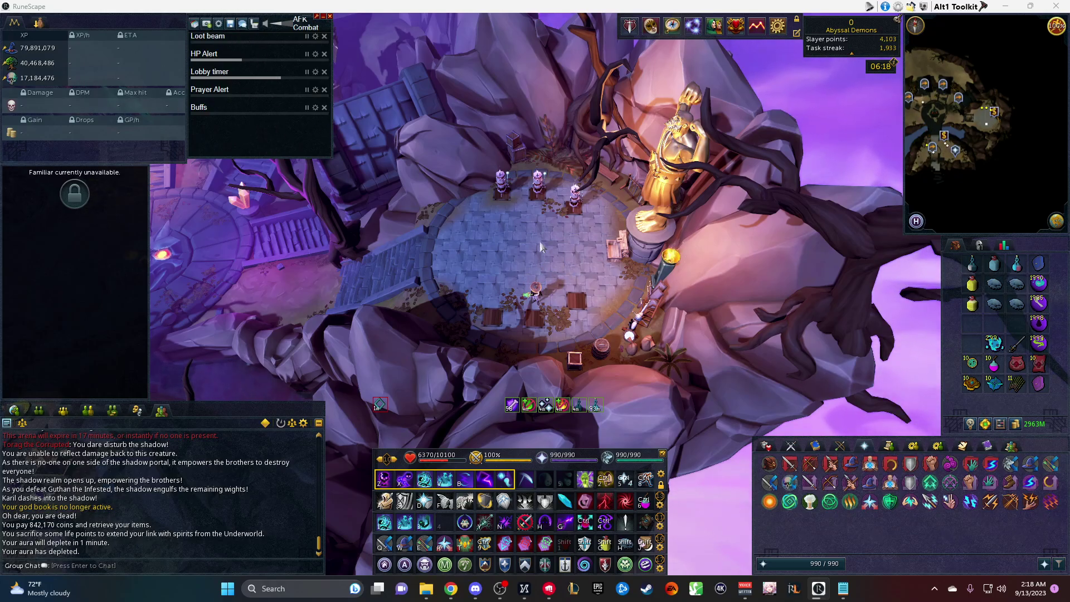
{"action": "key", "text": "Down"}
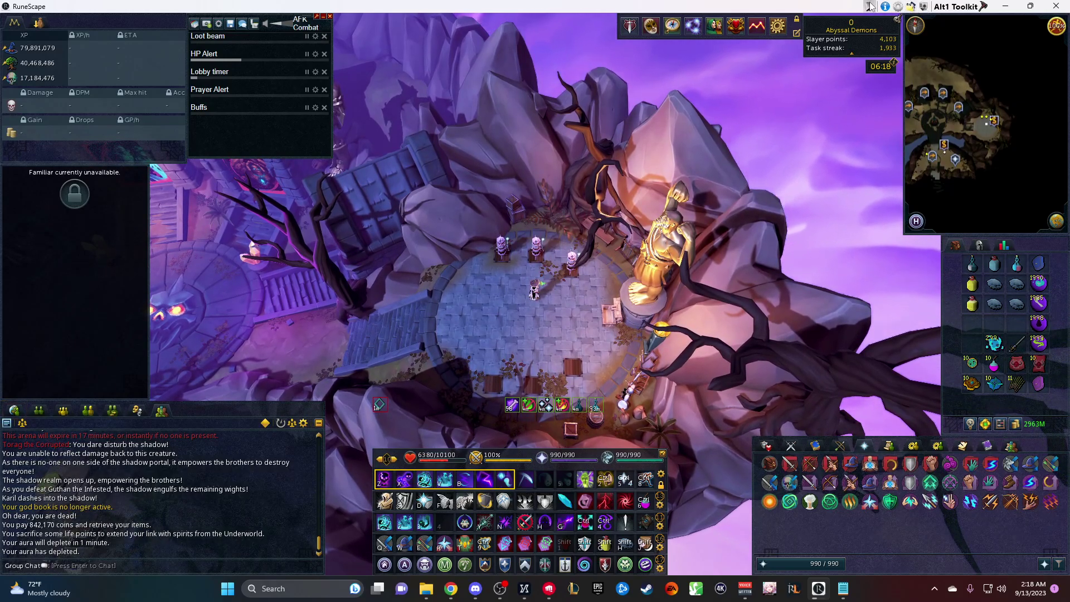
Open the AoD minions app from Alt1's Utility group, look over its window, and close it.
{"action": "left_click", "coordinate": [956, 7]}
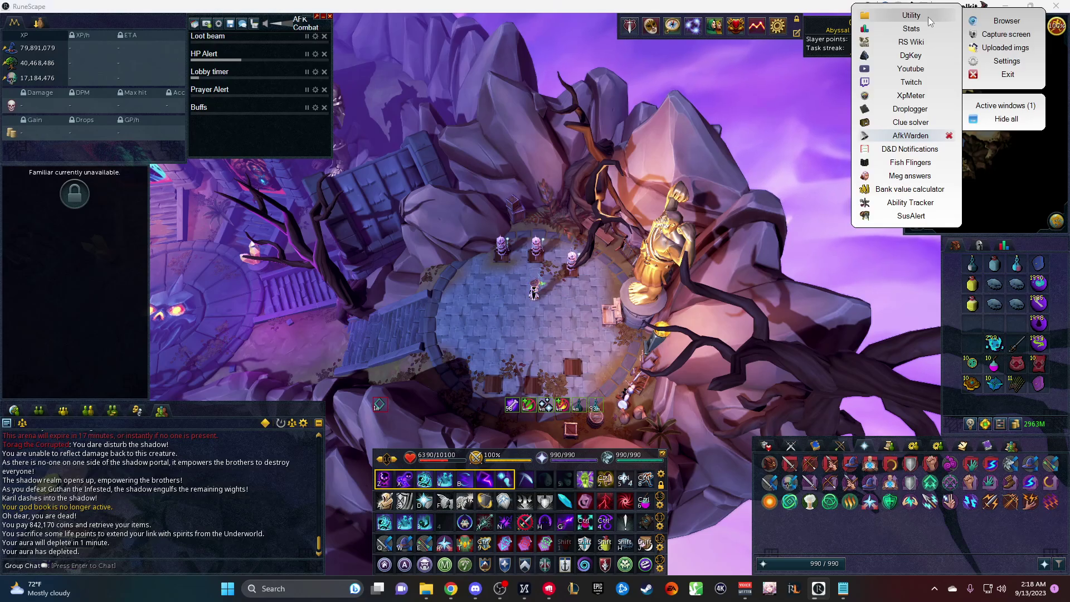
{"action": "mouse_move", "coordinate": [928, 17]}
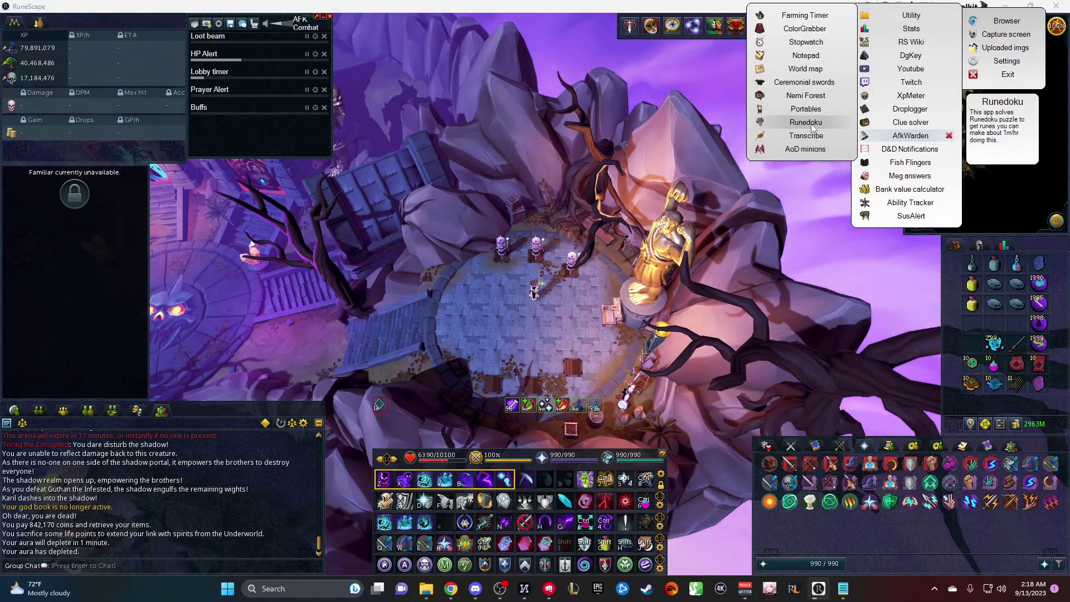
{"action": "left_click", "coordinate": [798, 148]}
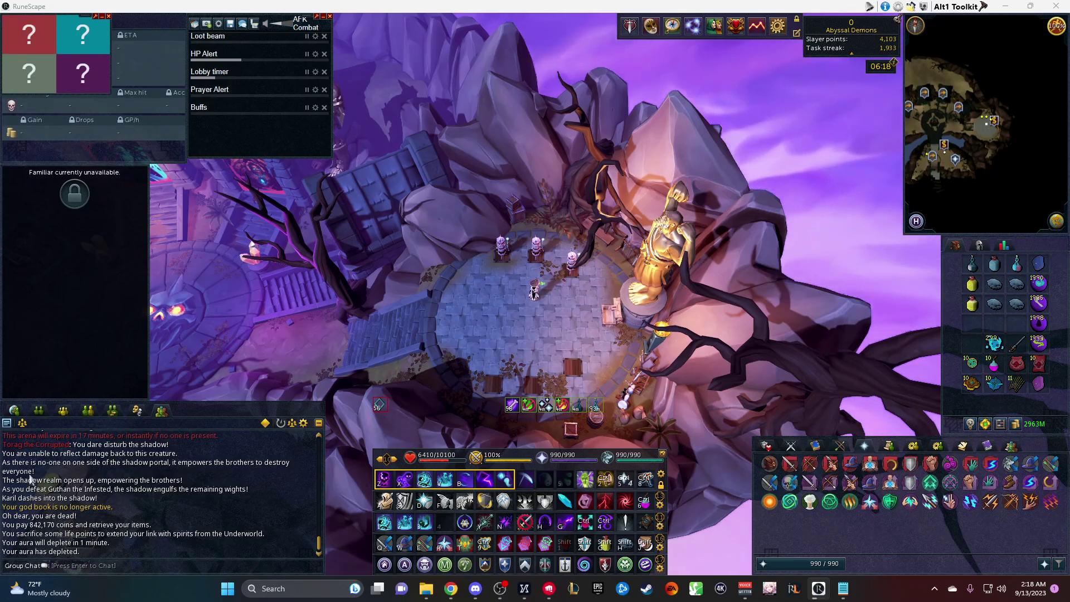
{"action": "mouse_move", "coordinate": [52, 72]}
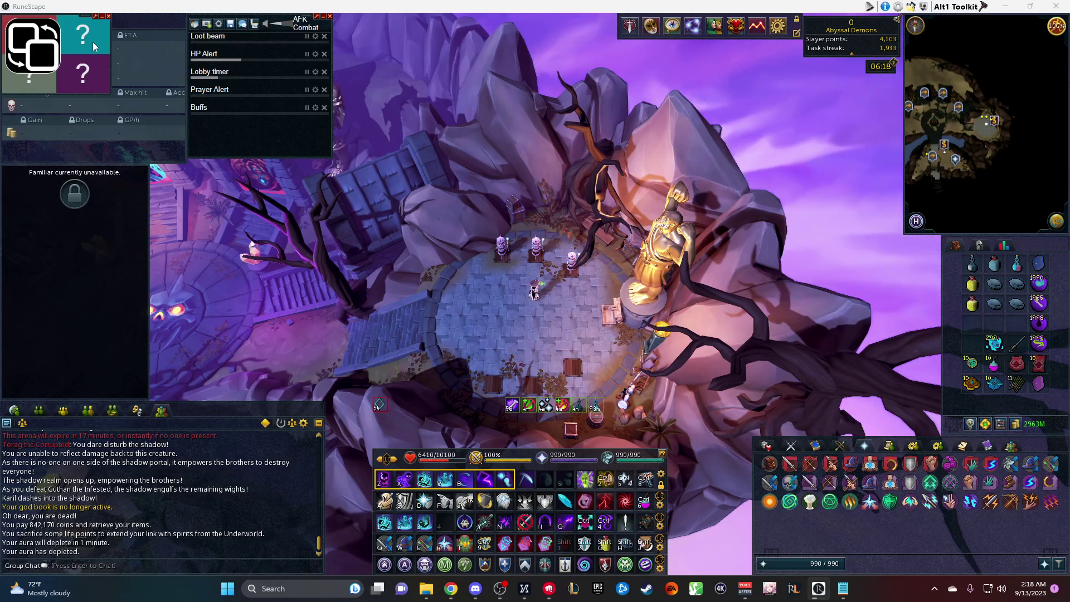
{"action": "left_click", "coordinate": [109, 16]}
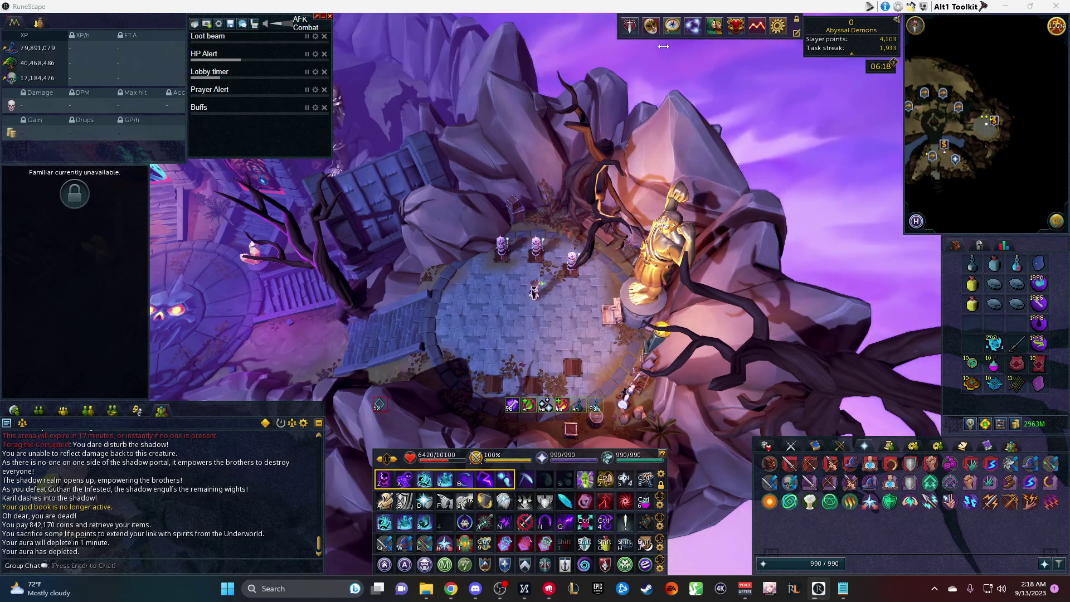
Launch the Clue solver app from Alt1 Toolkit.
{"action": "mouse_move", "coordinate": [779, 31]}
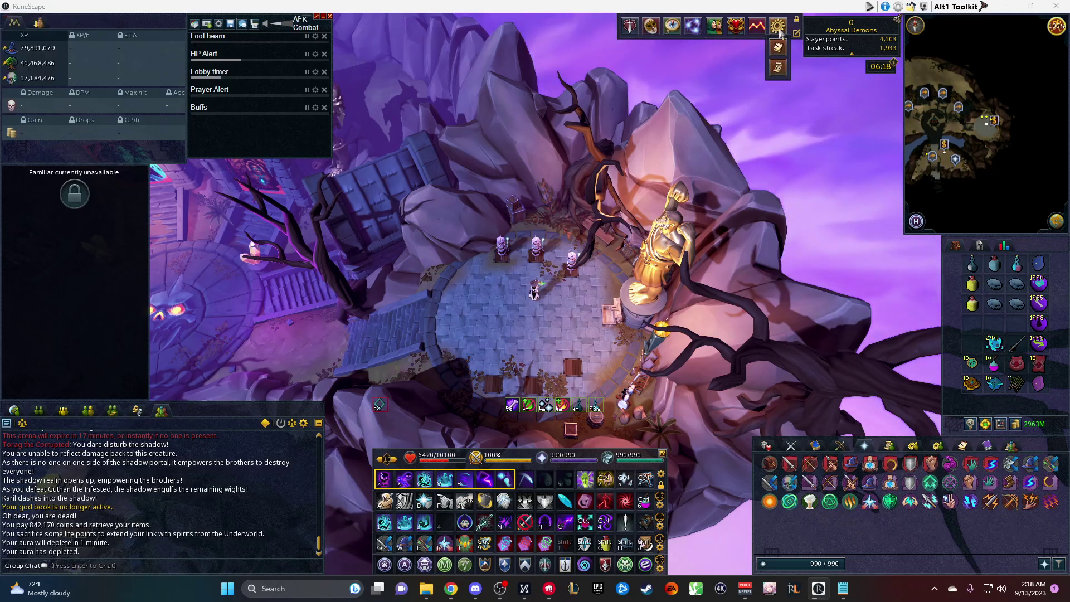
{"action": "left_click", "coordinate": [898, 7]}
{"action": "left_click", "coordinate": [383, 137]}
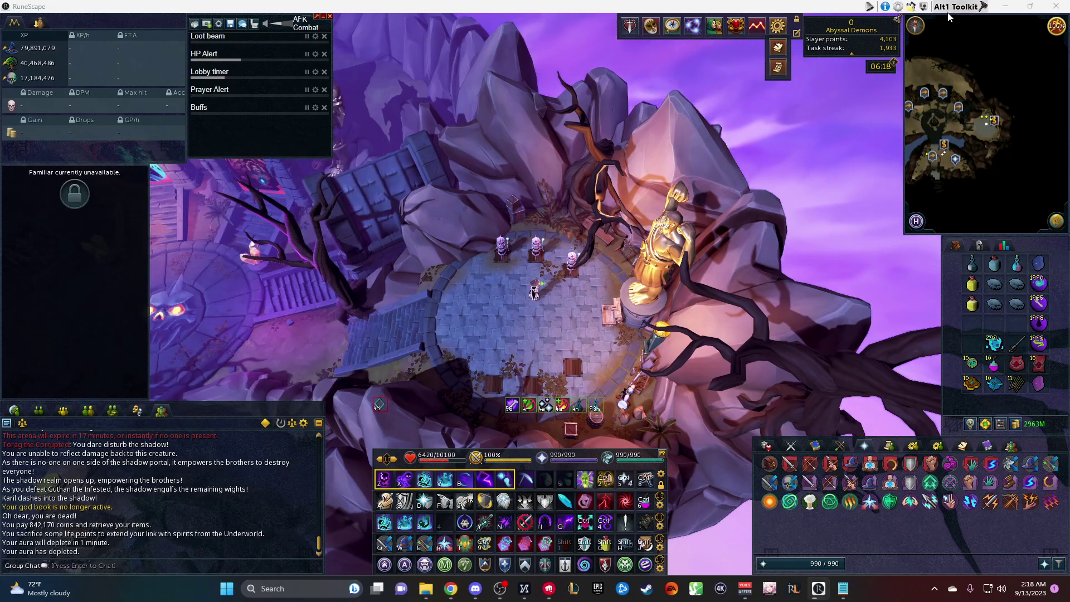
{"action": "left_click", "coordinate": [949, 17]}
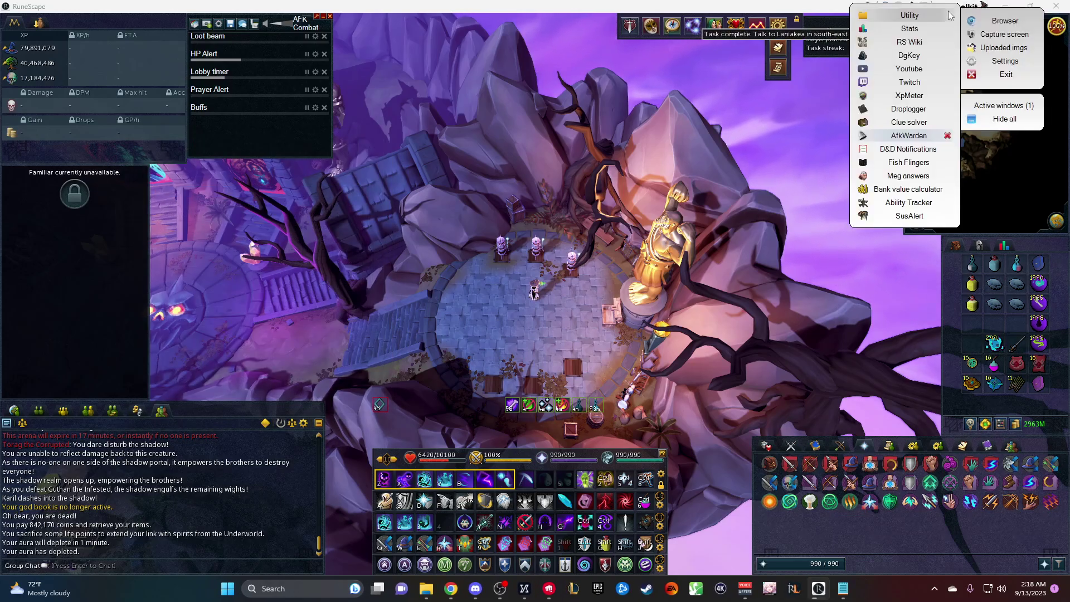
{"action": "left_click", "coordinate": [908, 122]}
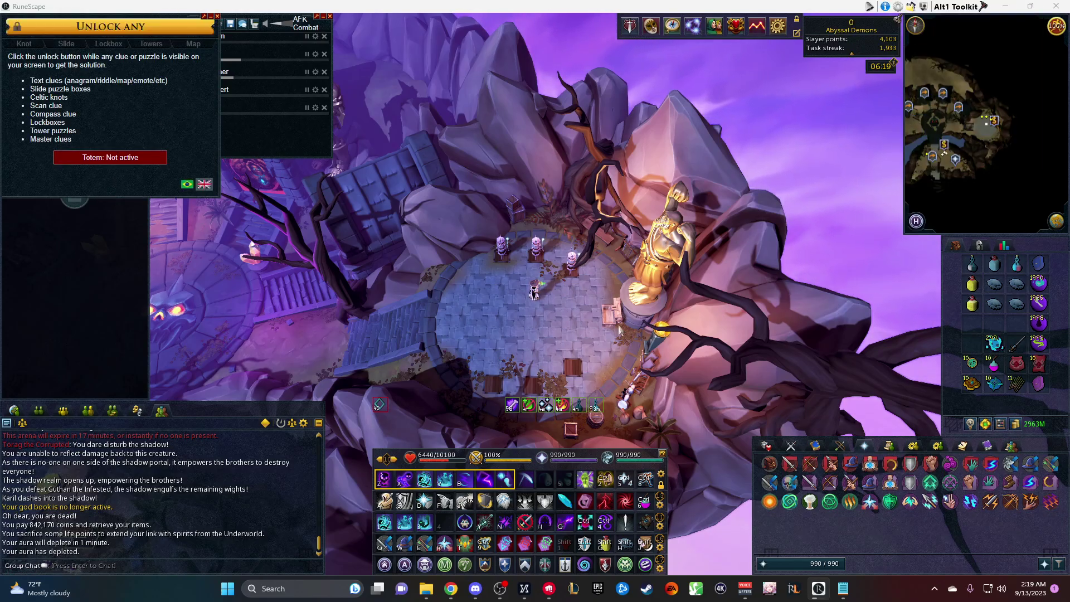
Withdraw a hard clue scroll from the bank, and close the bank.
{"action": "left_click", "coordinate": [647, 332]}
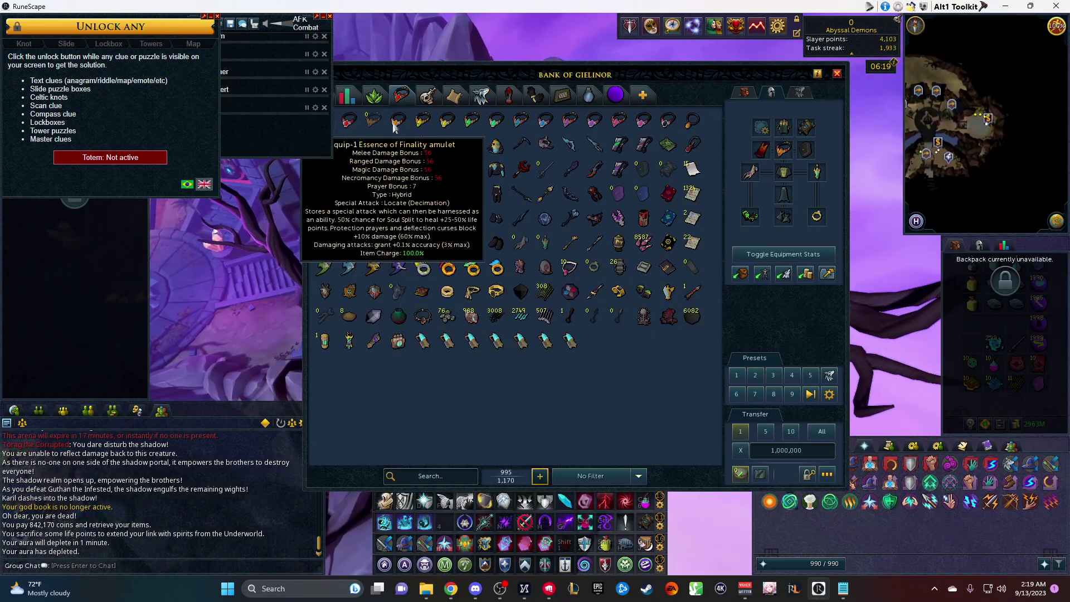
{"action": "left_click", "coordinate": [370, 97]}
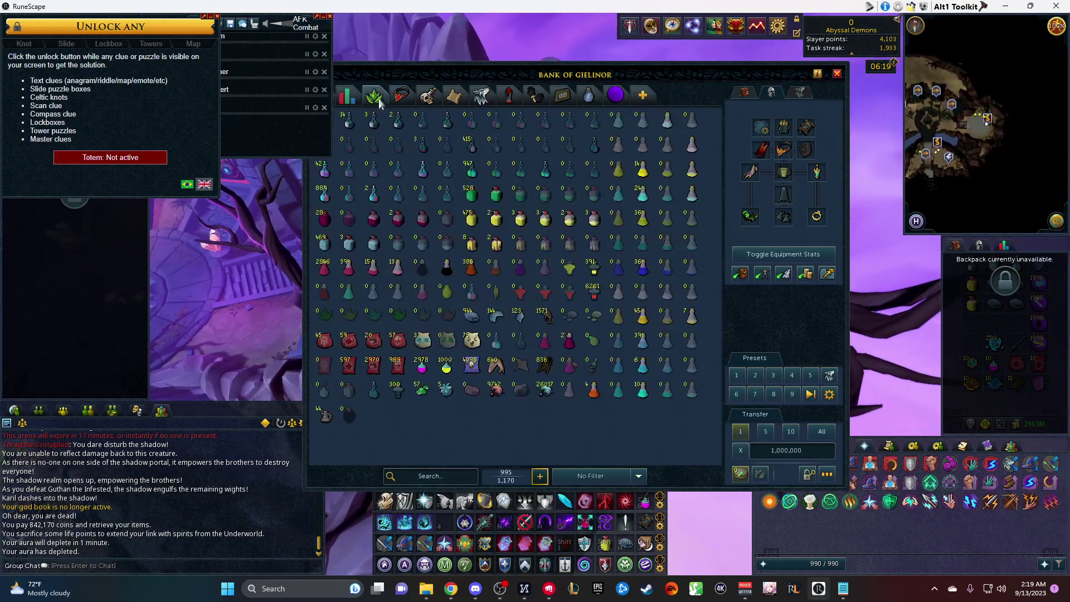
{"action": "left_click", "coordinate": [349, 96]}
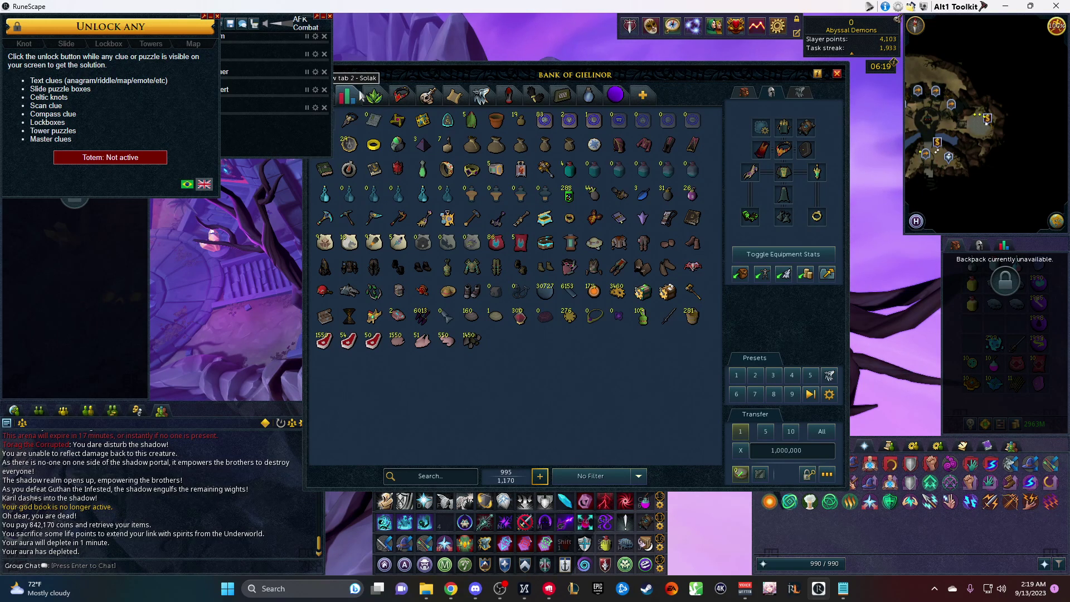
{"action": "left_click", "coordinate": [454, 96]}
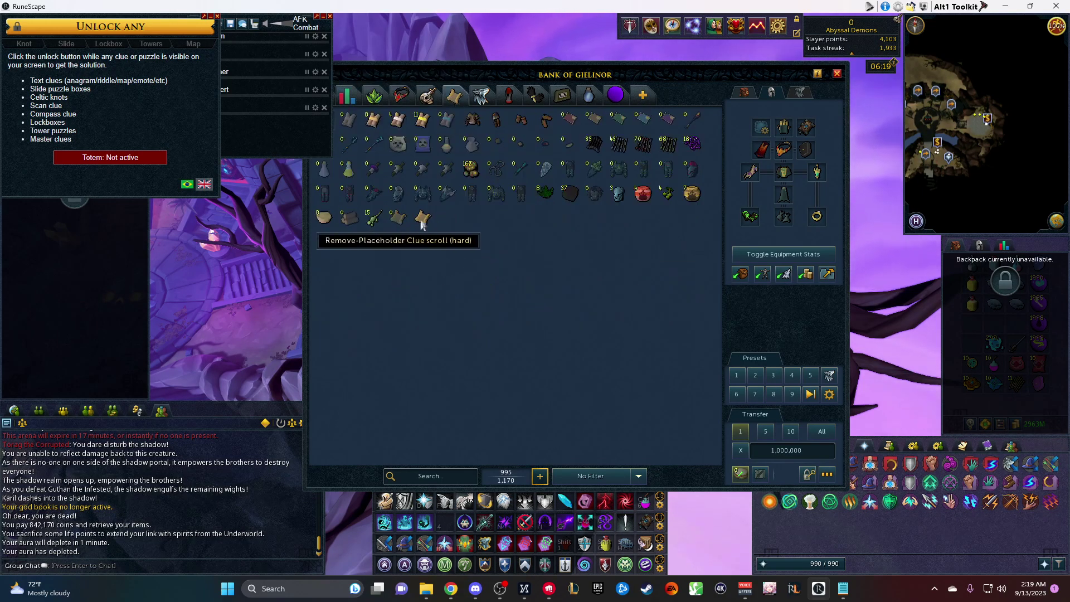
{"action": "left_click", "coordinate": [837, 73]}
Read the hard clue scroll, solve it with Clue solver, and close the scroll.
{"action": "left_click", "coordinate": [976, 329]}
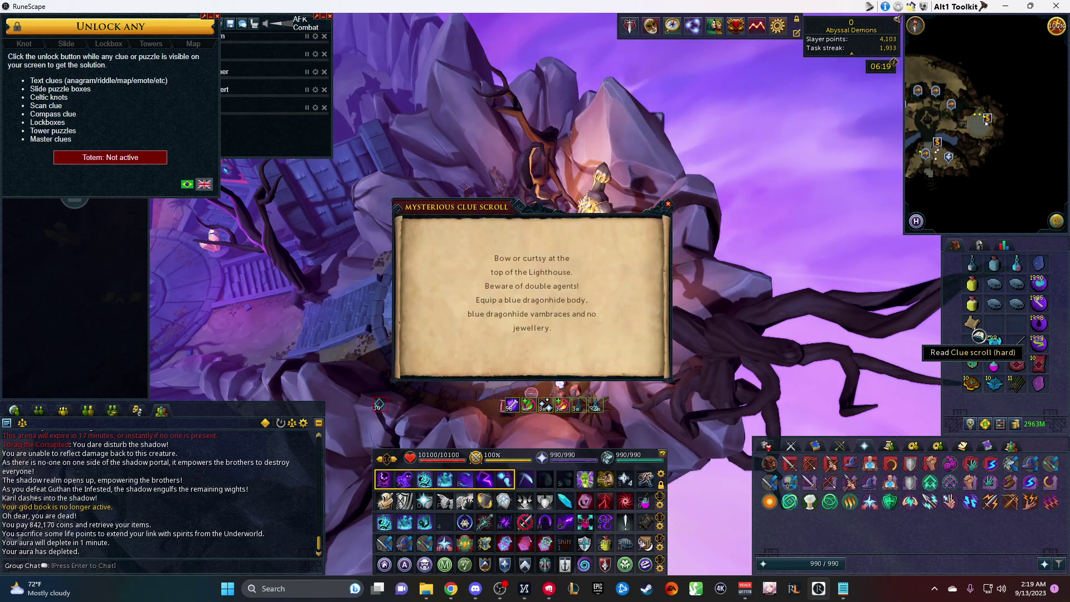
{"action": "key", "text": "alt+1"}
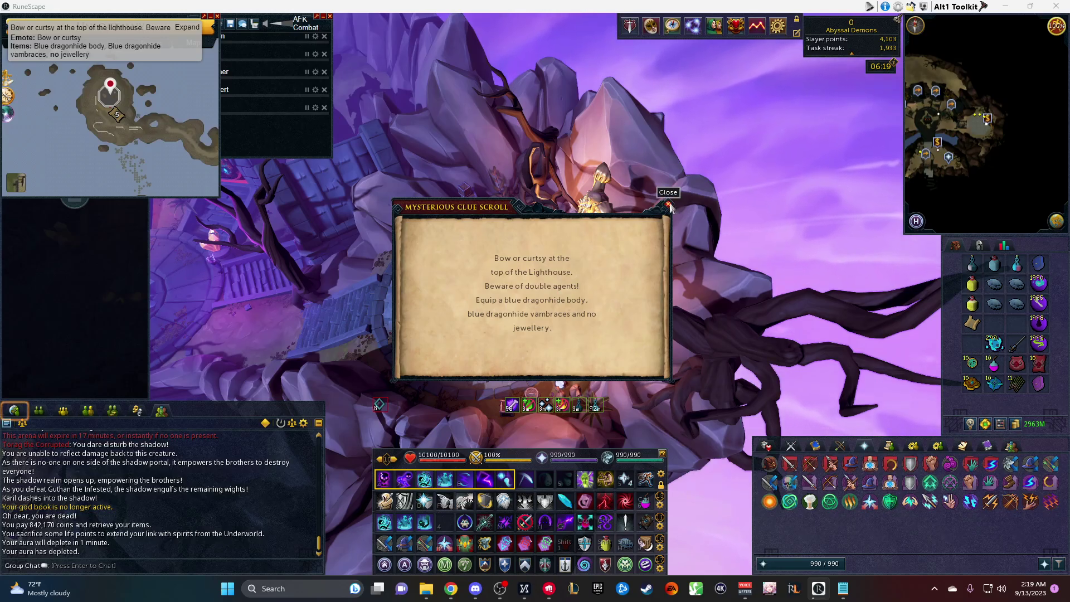
{"action": "left_click", "coordinate": [670, 207]}
Deposit the hard clue scroll back into the bank, and close the Clue solver app.
{"action": "left_click", "coordinate": [521, 285]}
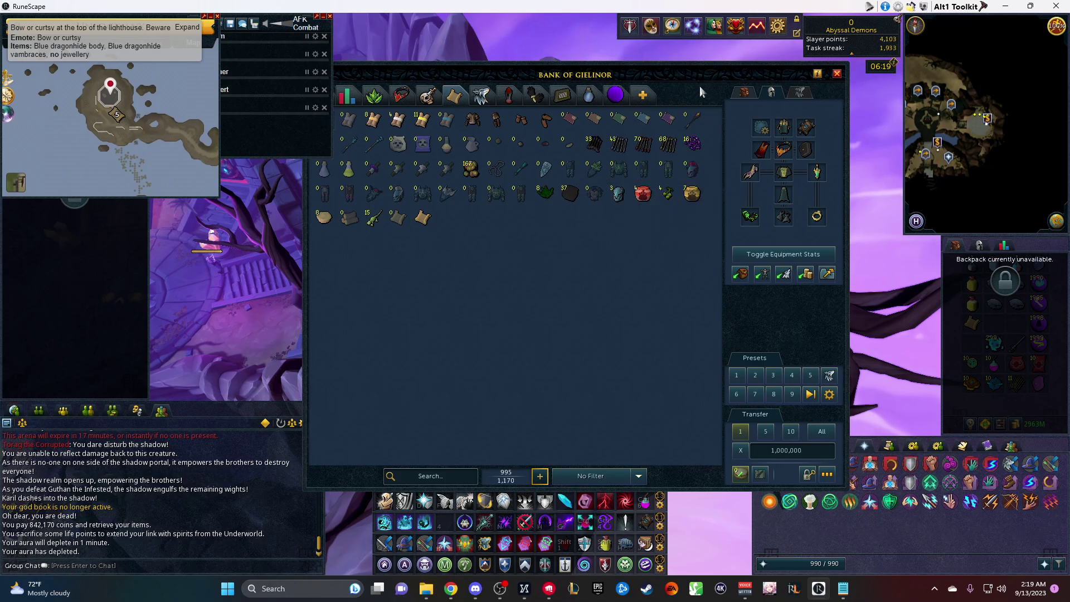
{"action": "left_click", "coordinate": [744, 92]}
{"action": "left_click", "coordinate": [753, 172]}
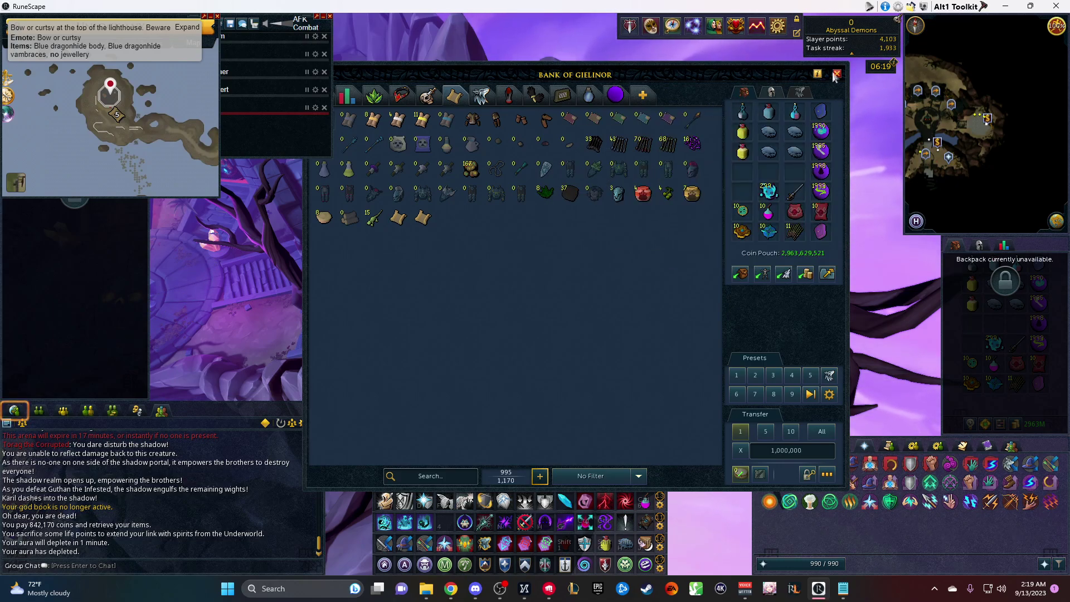
{"action": "key", "text": "Escape"}
{"action": "left_click", "coordinate": [965, 6]}
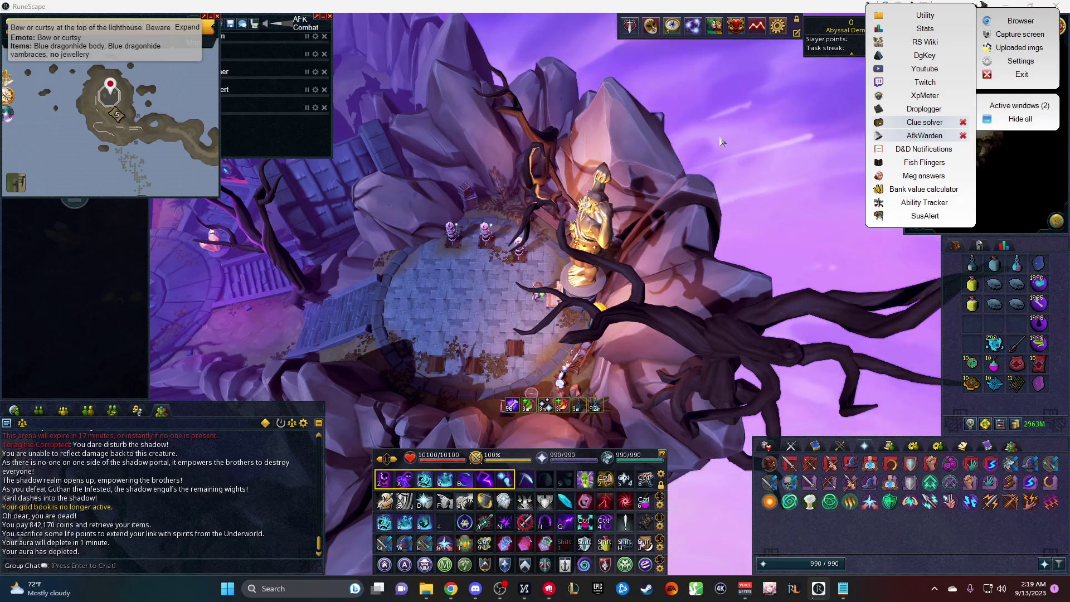
{"action": "left_click", "coordinate": [217, 17]}
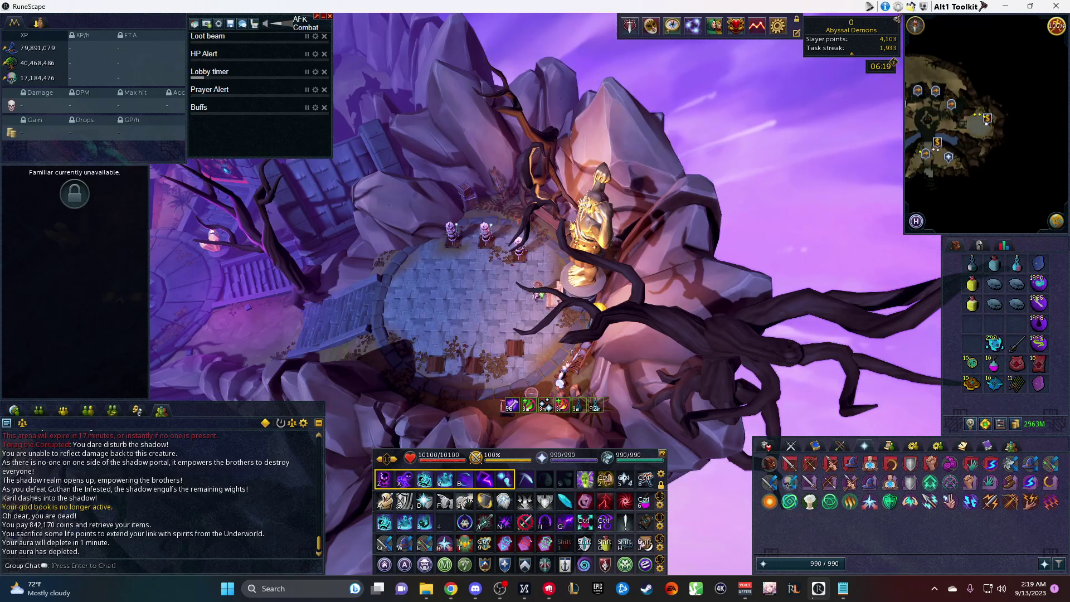
Switch to Chrome, search for "sus alert alt1", and open the RuneApps forum topic "SusAlert - Croesus Attack Call-outs".
{"action": "key", "text": "alt+Tab"}
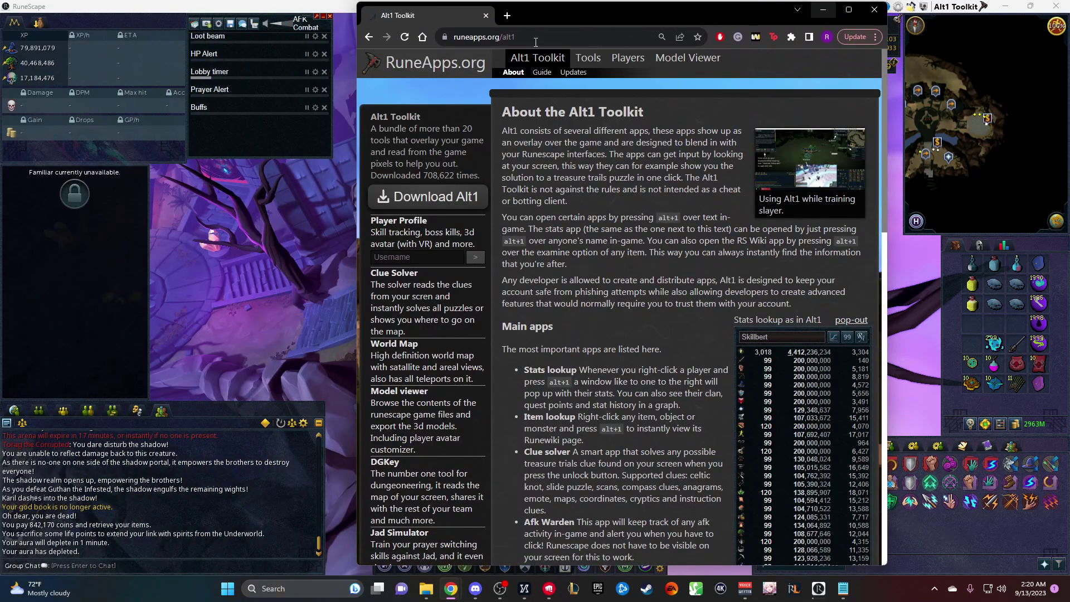
{"action": "left_click", "coordinate": [547, 36]}
{"action": "type", "text": "sus alert a"}
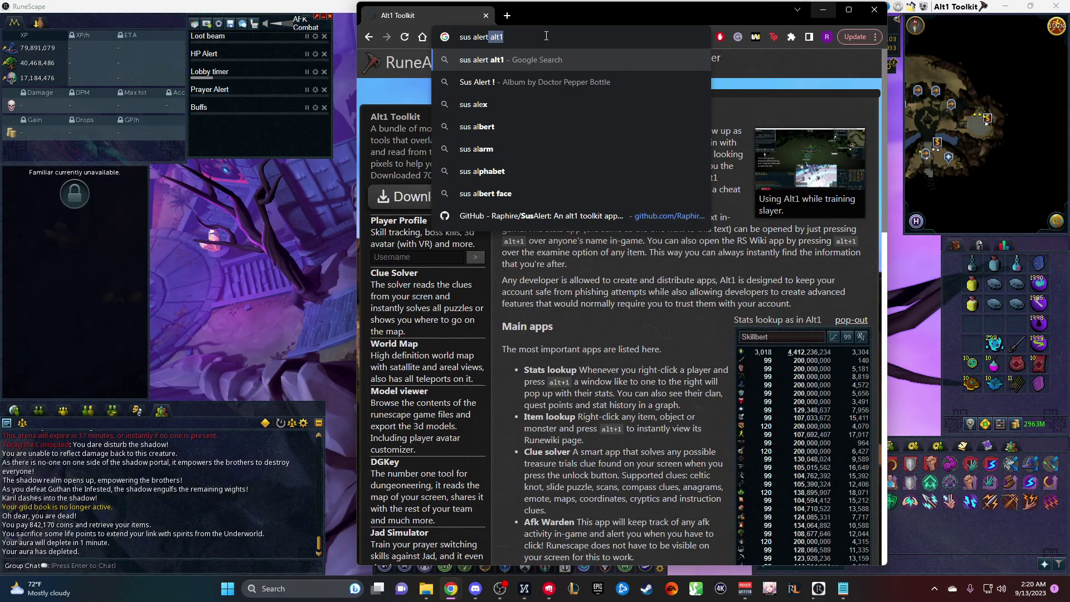
{"action": "key", "text": "Return"}
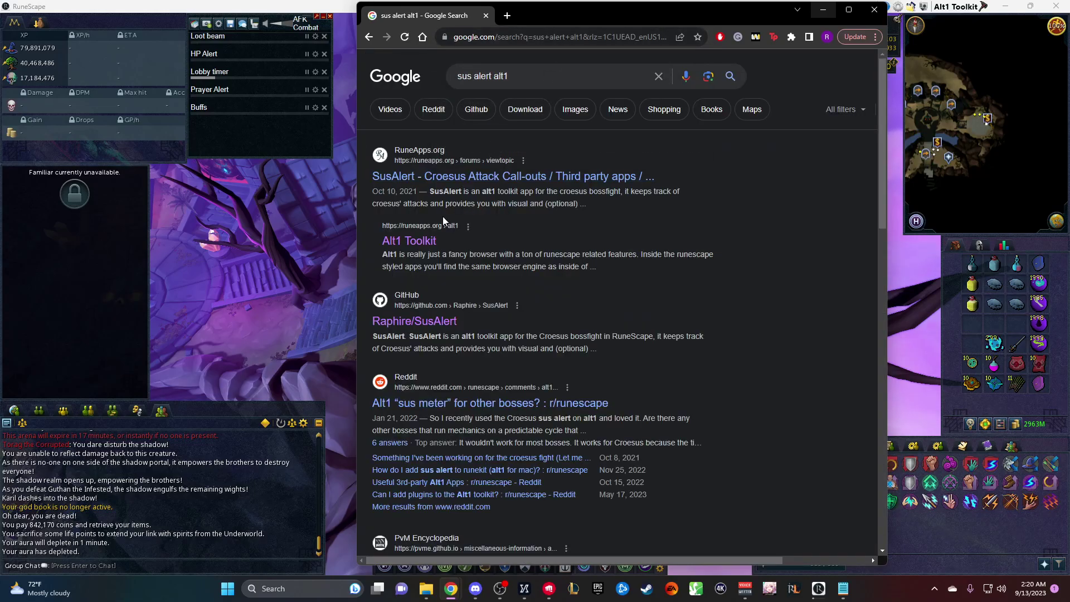
{"action": "left_click", "coordinate": [490, 176]}
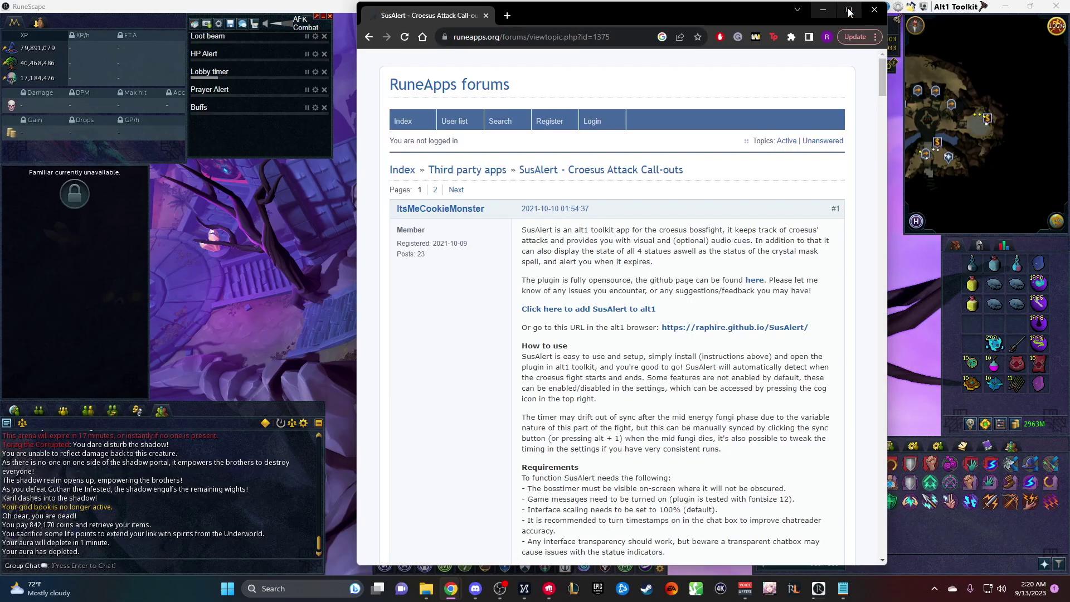
Examine the SusAlert post's add-to-Alt1 link, usage notes, requirements and example images, and close the browser.
{"action": "scroll", "coordinate": [550, 193], "scroll_direction": "down", "scroll_amount": 3}
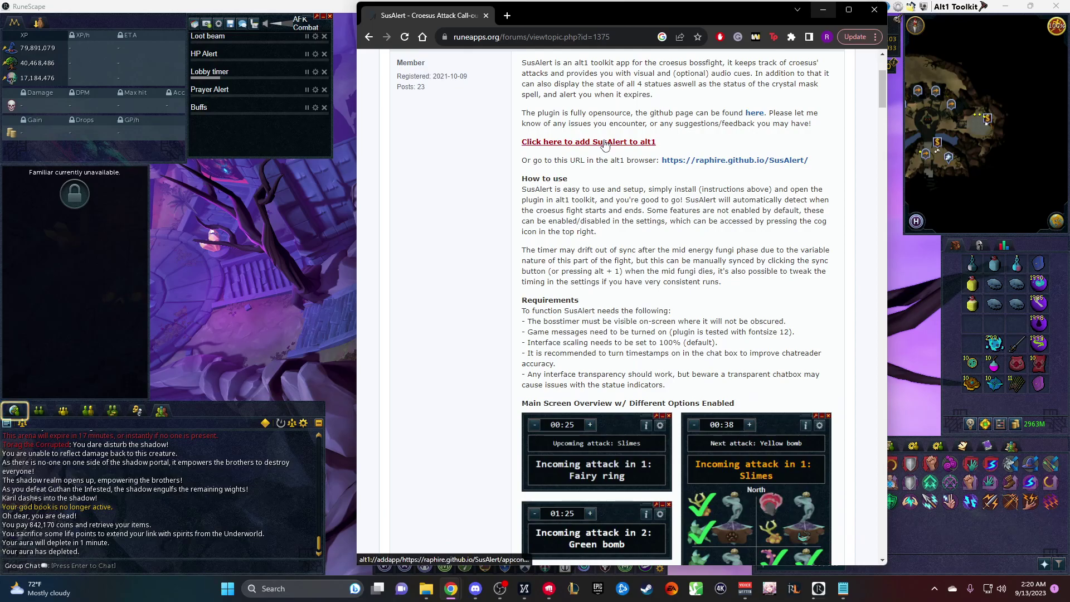
{"action": "scroll", "coordinate": [585, 372], "scroll_direction": "down", "scroll_amount": 2}
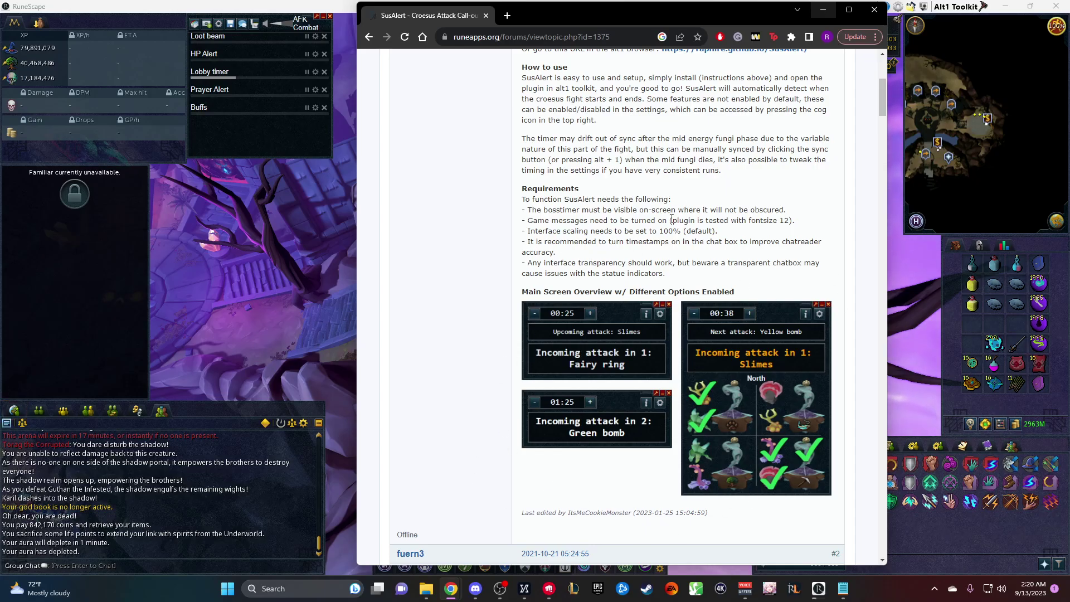
{"action": "left_click", "coordinate": [880, 12]}
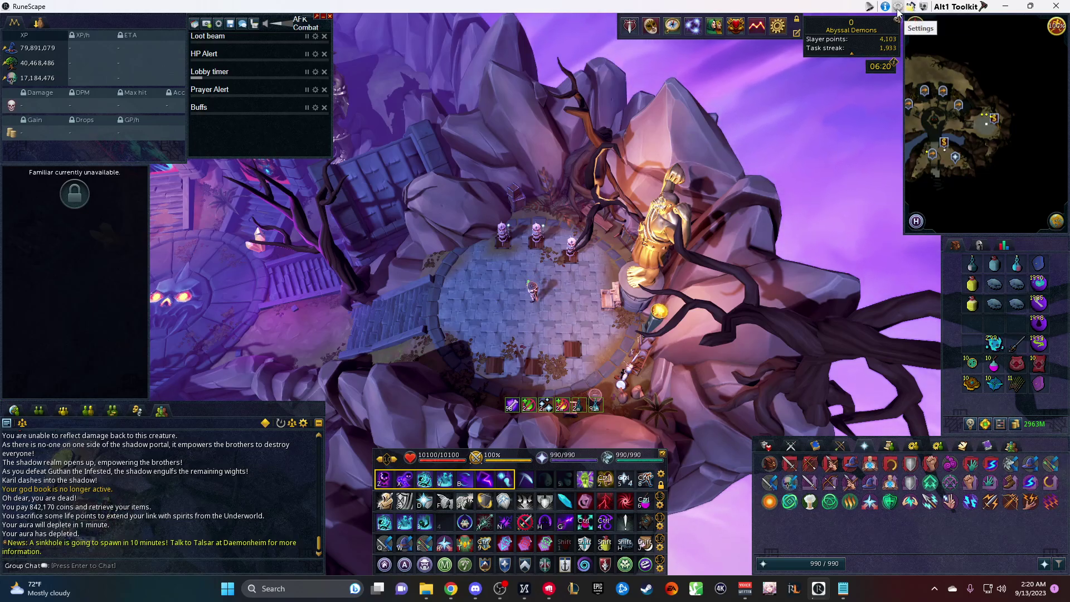
Review the Capture, Window settings, Hotkeys, Images, Other and Installed Apps sections of the Alt1 settings, and close them.
{"action": "left_click", "coordinate": [898, 11]}
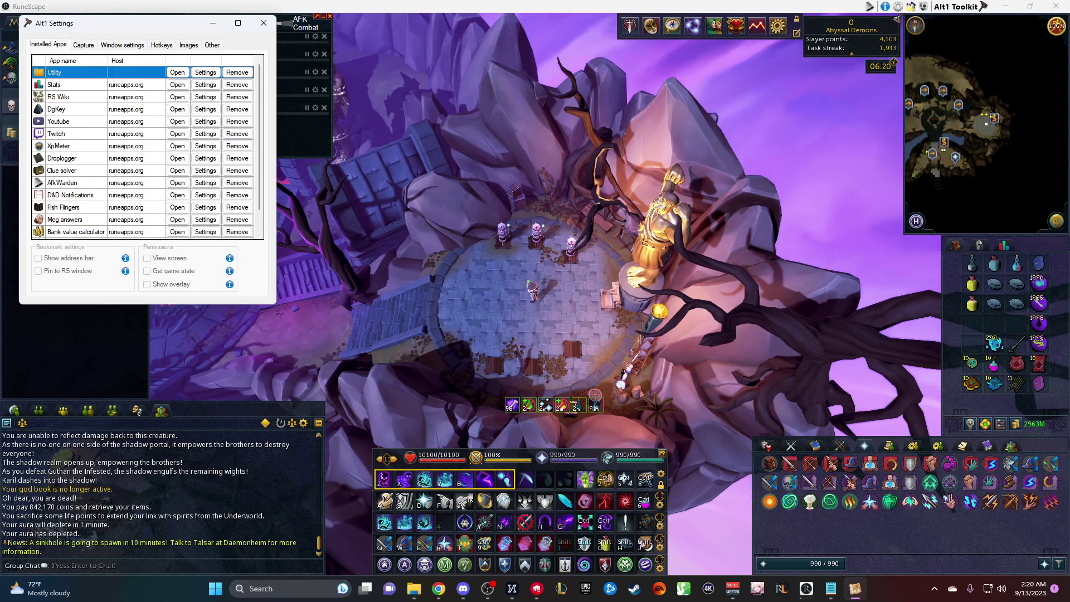
{"action": "left_click", "coordinate": [84, 45]}
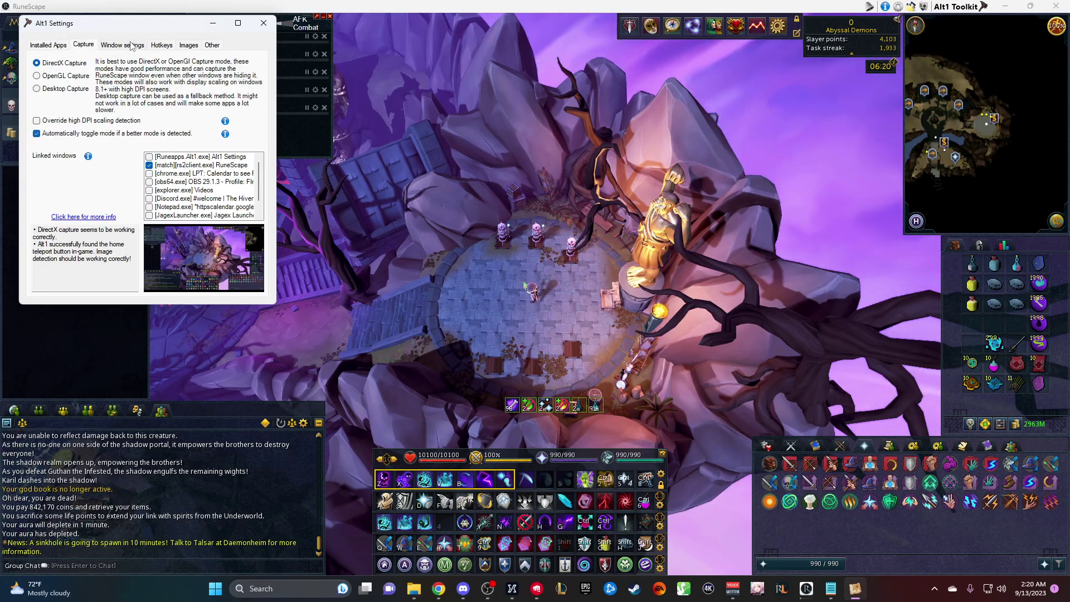
{"action": "left_click", "coordinate": [114, 45]}
{"action": "left_click", "coordinate": [162, 45]}
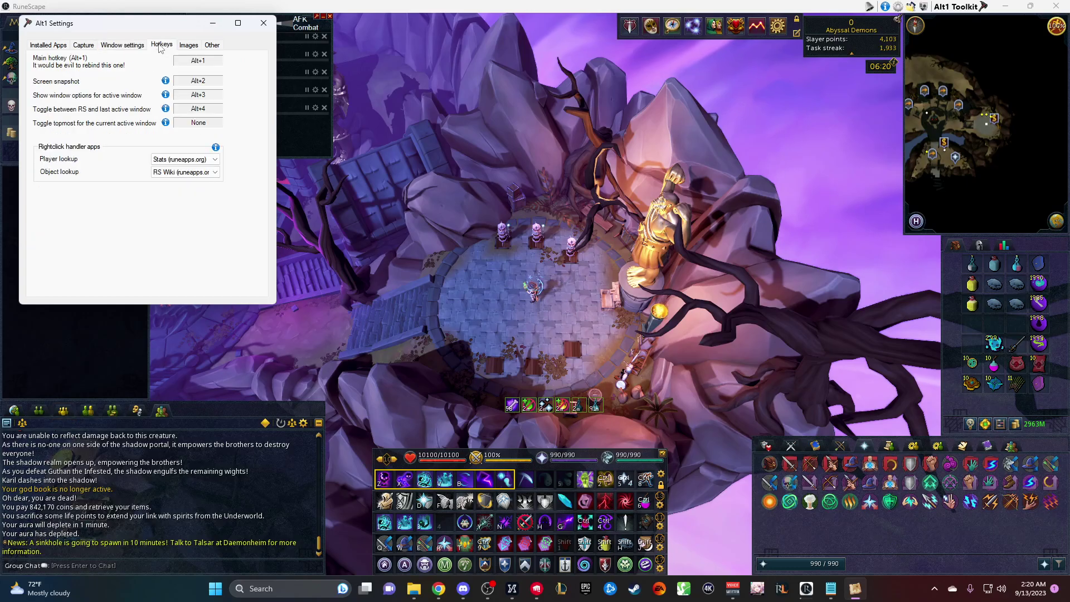
{"action": "left_click", "coordinate": [189, 45]}
{"action": "left_click", "coordinate": [212, 45]}
{"action": "left_click", "coordinate": [184, 46]}
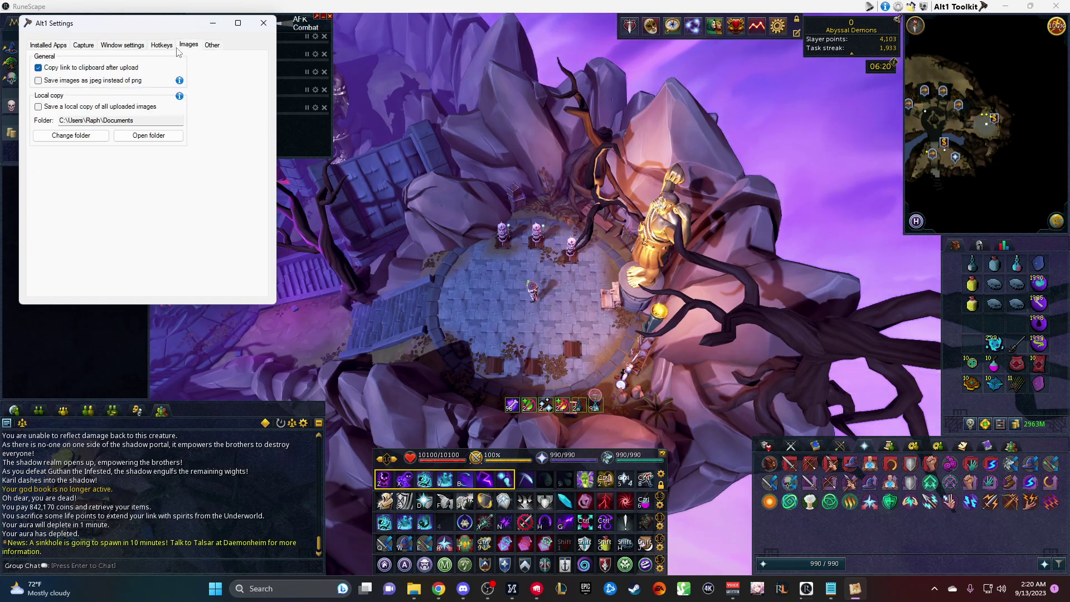
{"action": "left_click", "coordinate": [57, 46]}
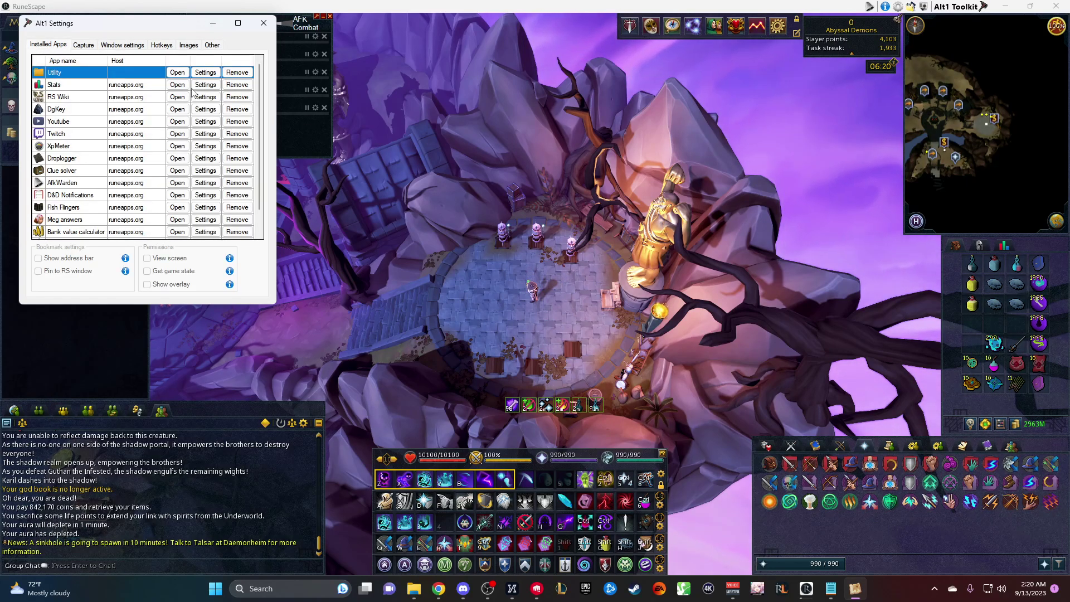
{"action": "left_click", "coordinate": [263, 23]}
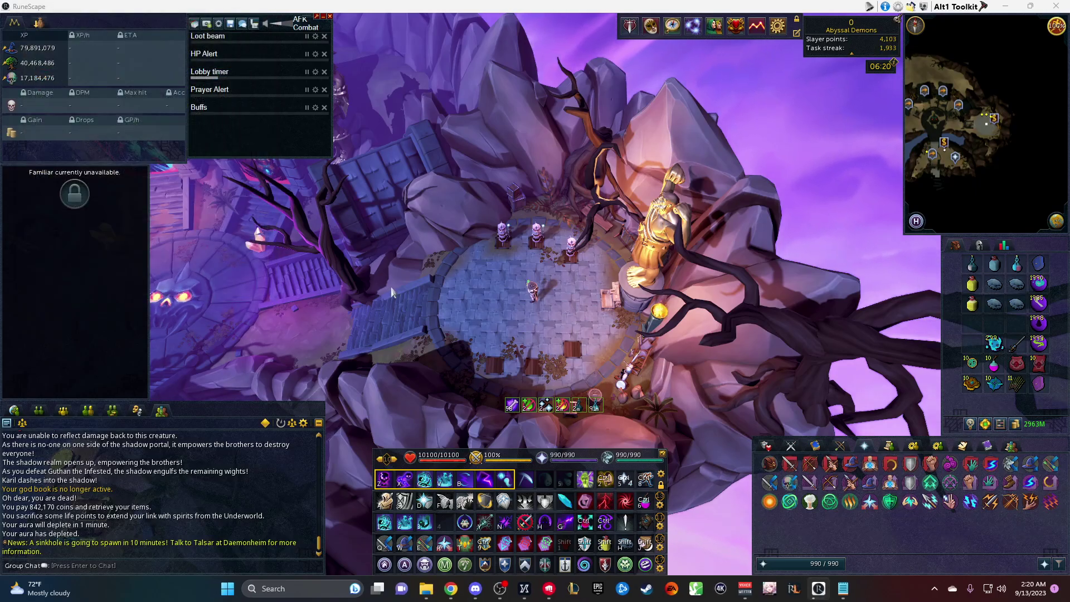